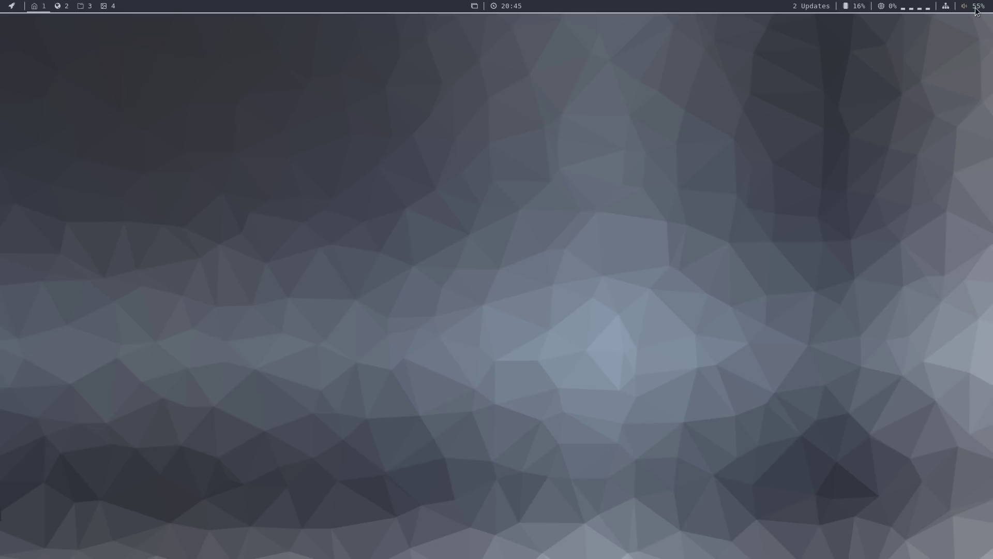
# - Scroll the Polybar volume to 58%, mute and unmute it, then open and dismiss the Networks menu
pyautogui.scroll(-3, 977, 11)
pyautogui.scroll(-11, 976, 11)
pyautogui.scroll(7, 976, 11)
pyautogui.click(976, 11)
pyautogui.click(976, 13)
pyautogui.click(945, 7)
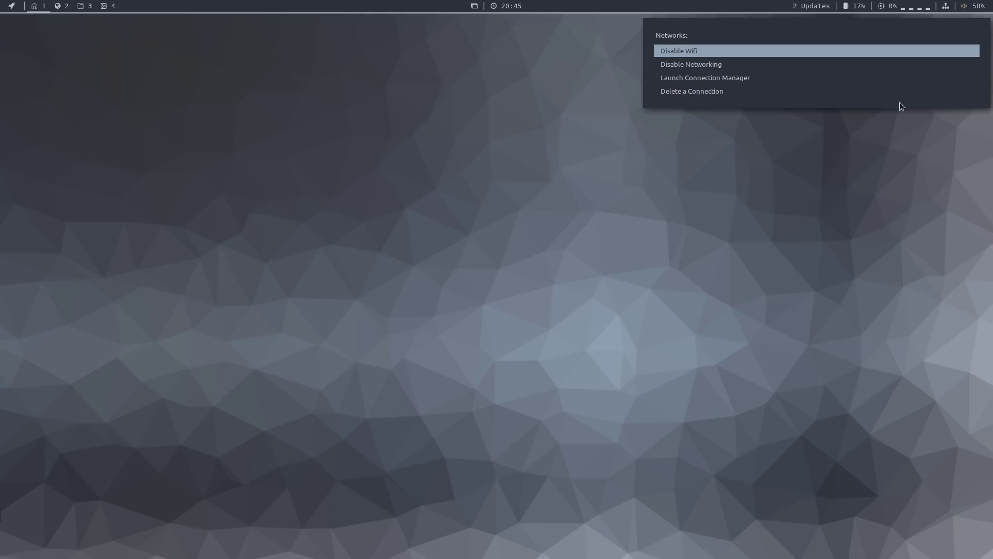
pyautogui.click(881, 147)
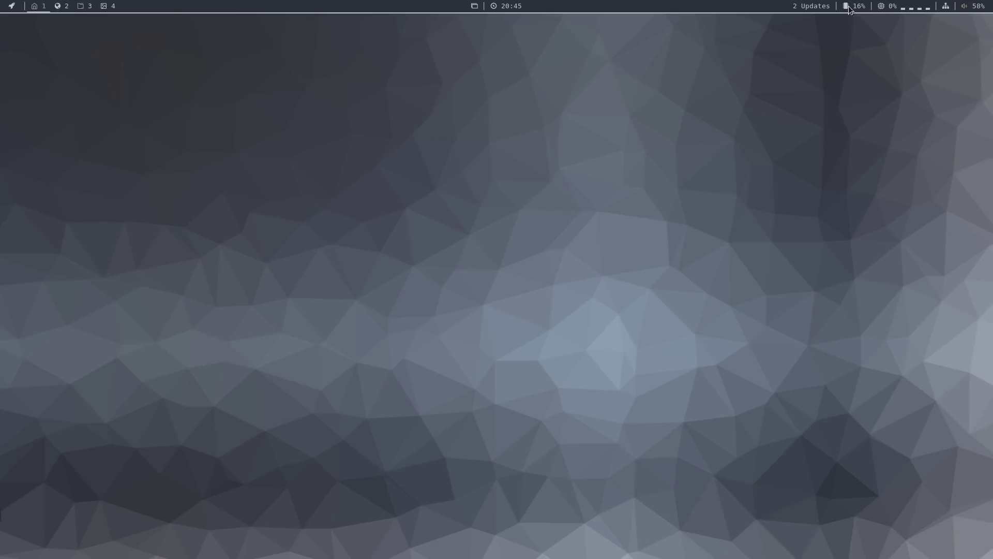
pyautogui.click(876, 8)
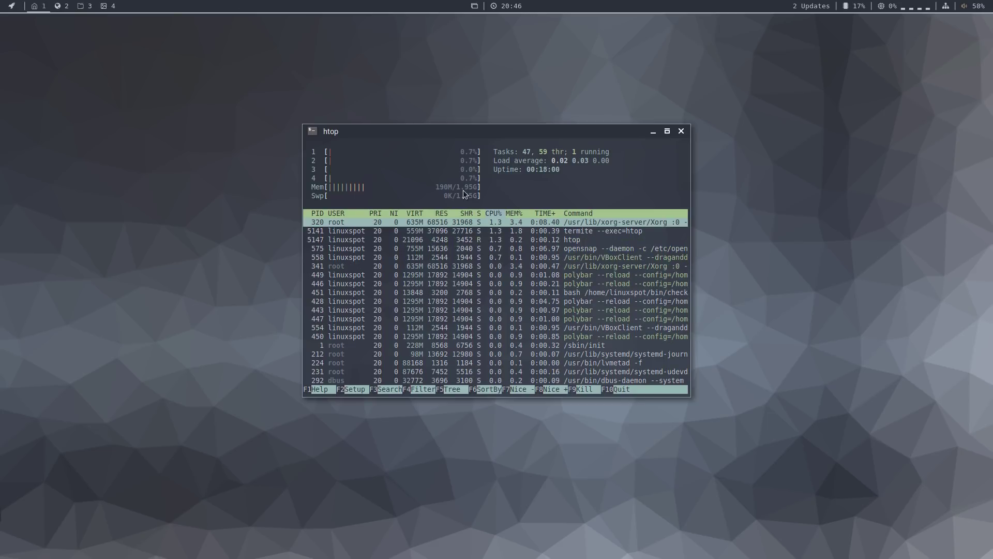
pyautogui.click(681, 132)
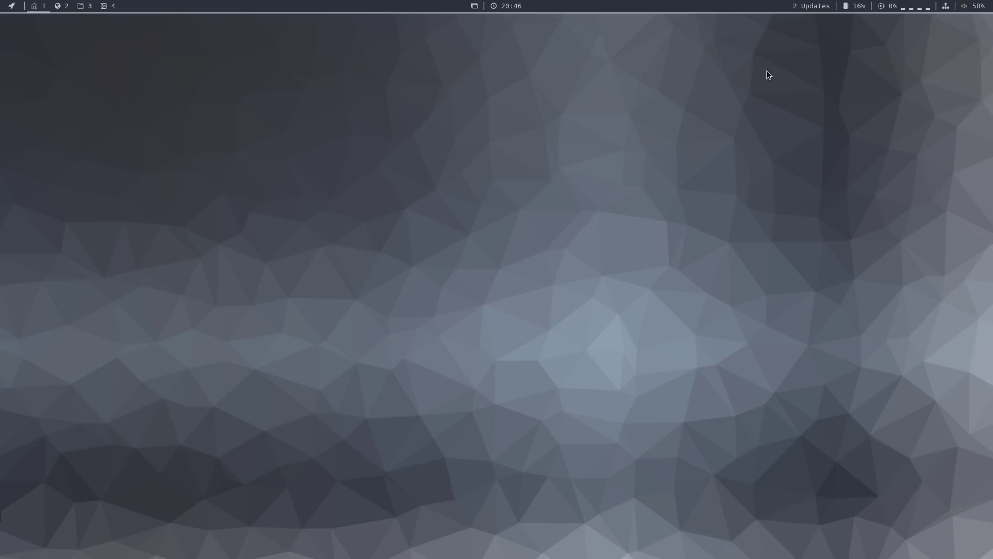
# - From '2 Updates', run pacli's Update System (option 1) and authorize with the sudo password
pyautogui.click(810, 10)
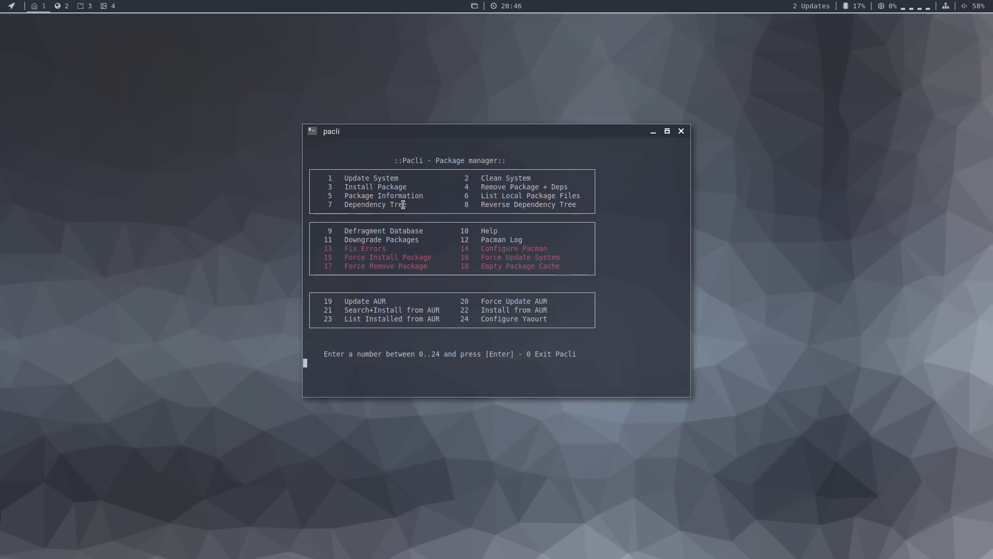
pyautogui.write('1')
pyautogui.press('Return')
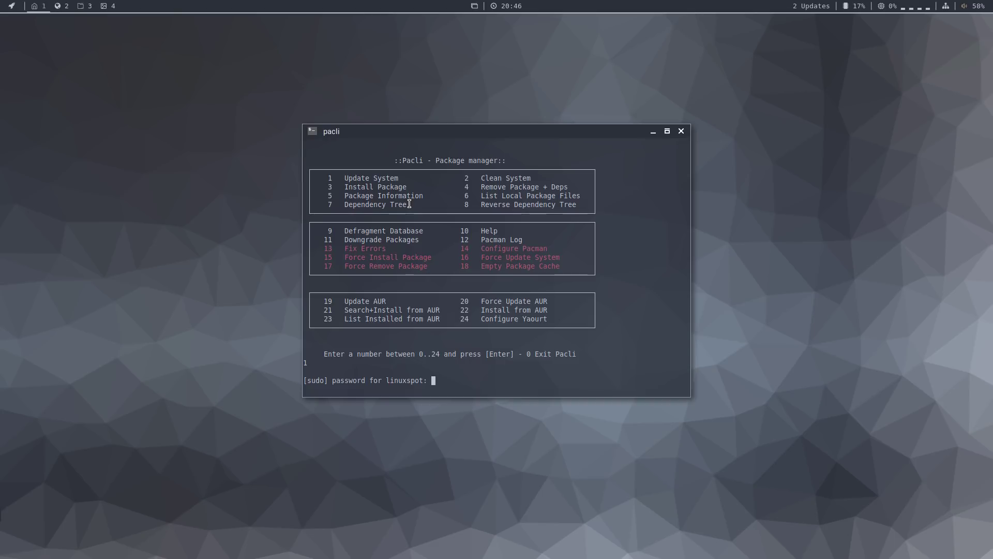
pyautogui.press('Return')
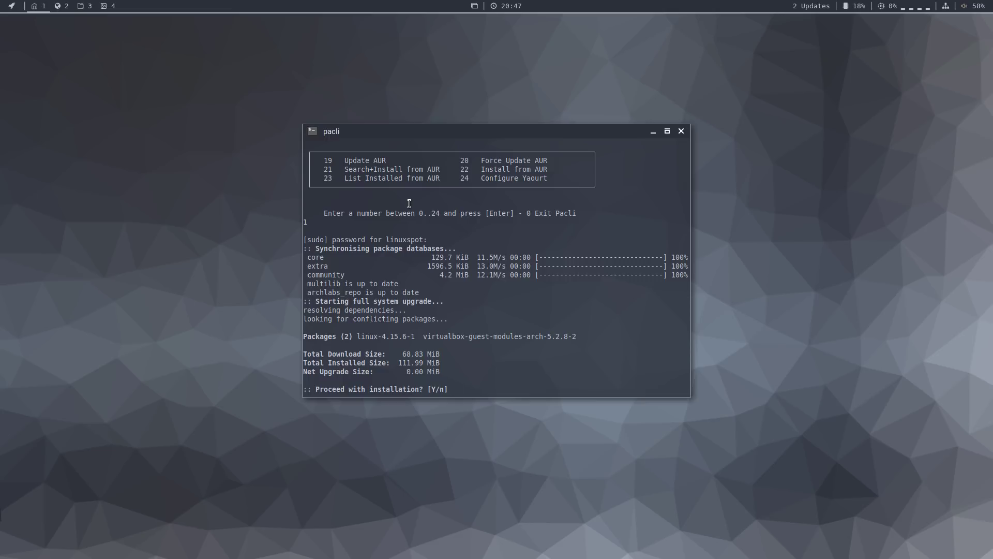
# - Confirm with y to install linux-4.15.6-1 and the VirtualBox module, glance at the calendar, return to pacli's menu
pyautogui.write('y')
pyautogui.press('Return')
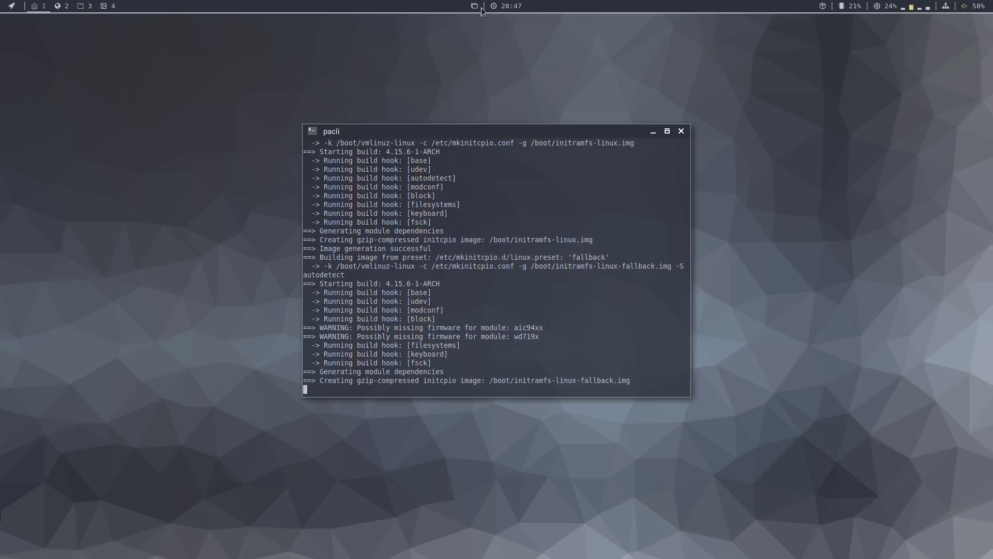
pyautogui.click(509, 10)
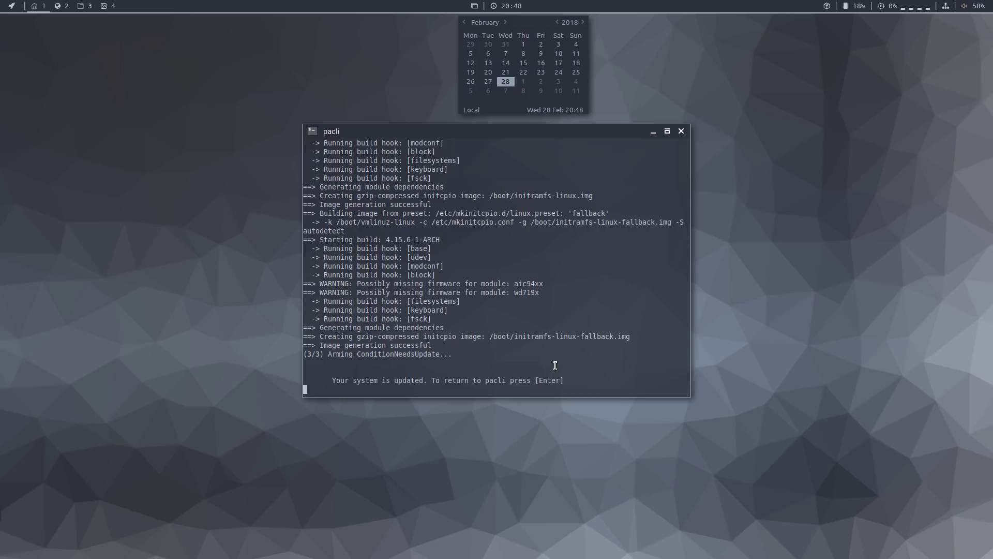
pyautogui.press('Return')
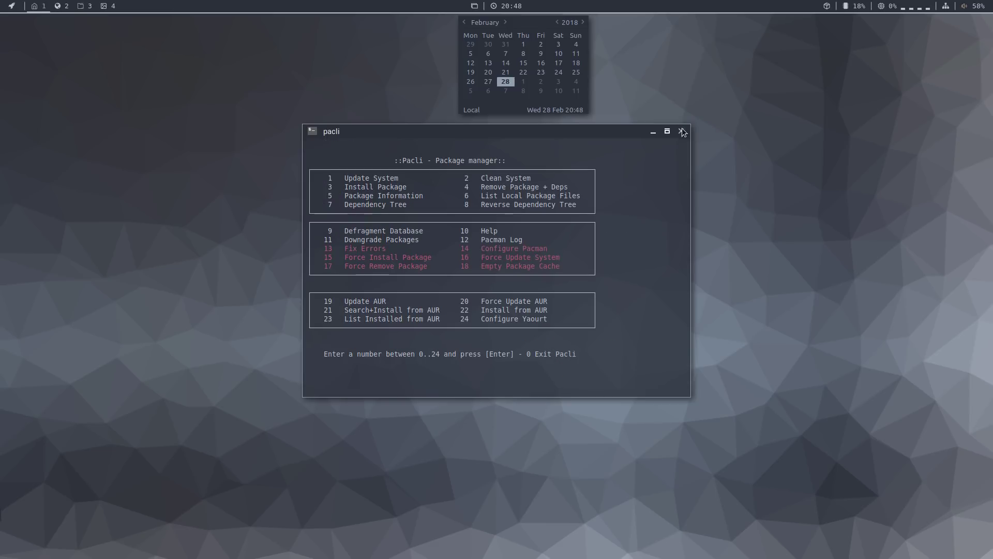
# - Exit pacli with option 0, then open the launcher menu at its Accessories submenu
pyautogui.write('0')
pyautogui.press('Return')
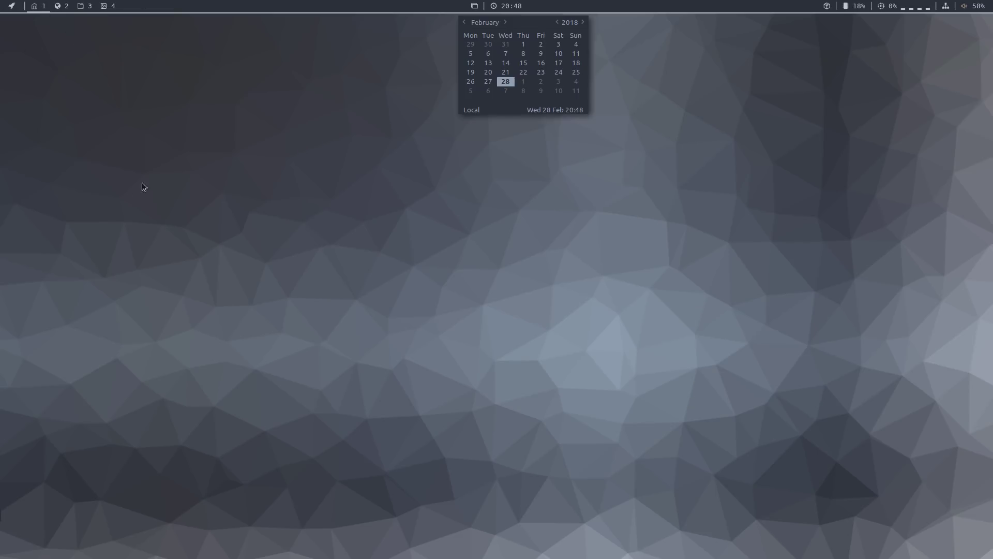
pyautogui.click(12, 6)
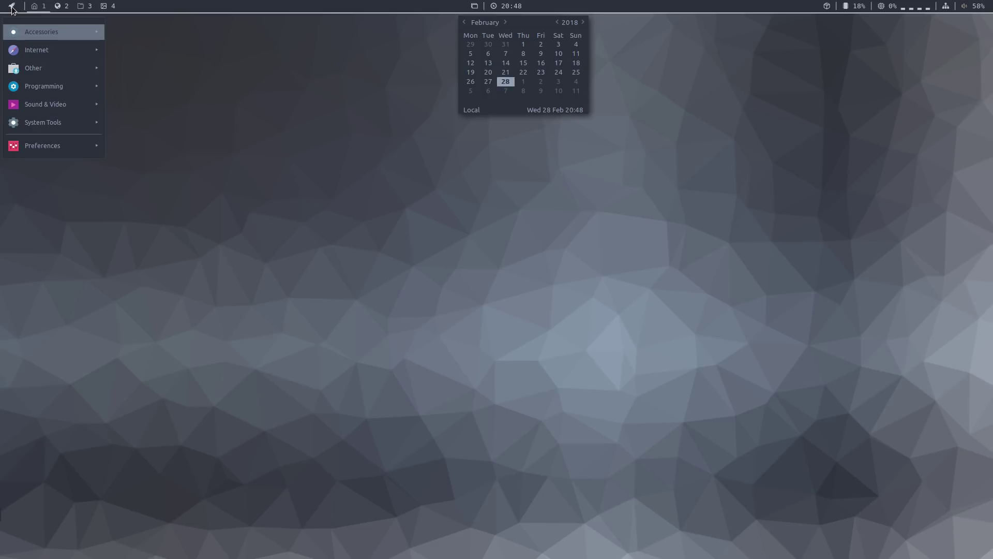
pyautogui.click(243, 105)
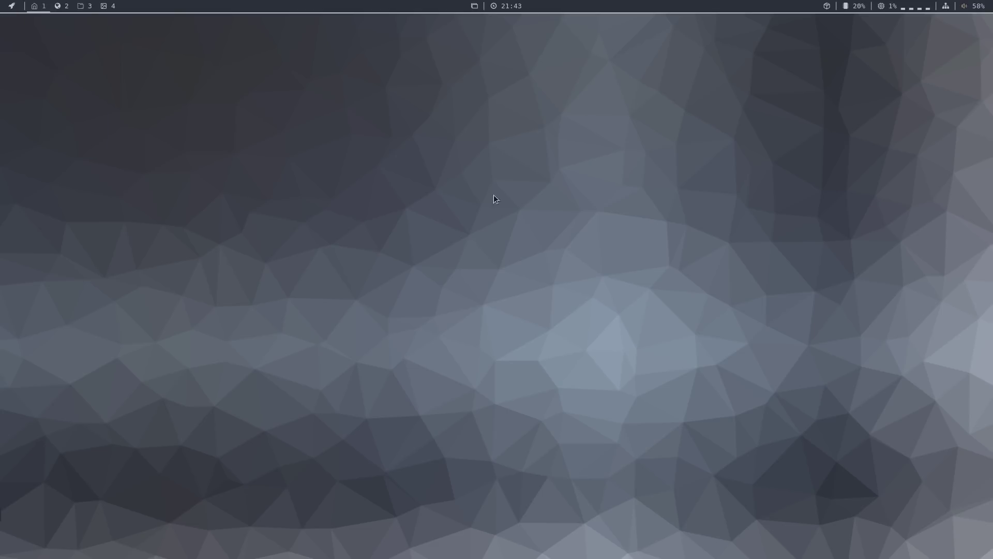
pyautogui.click(11, 8)
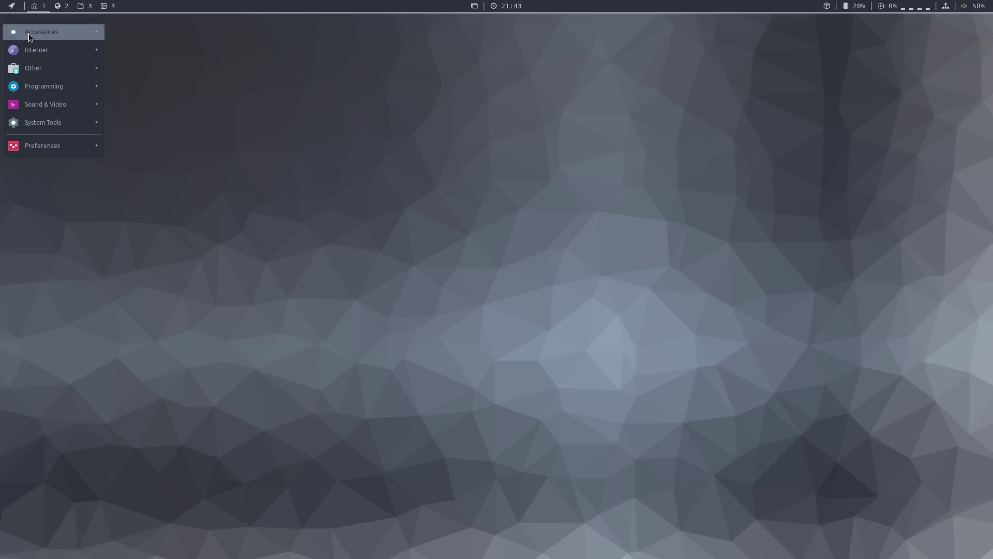
pyautogui.moveTo(29, 33)
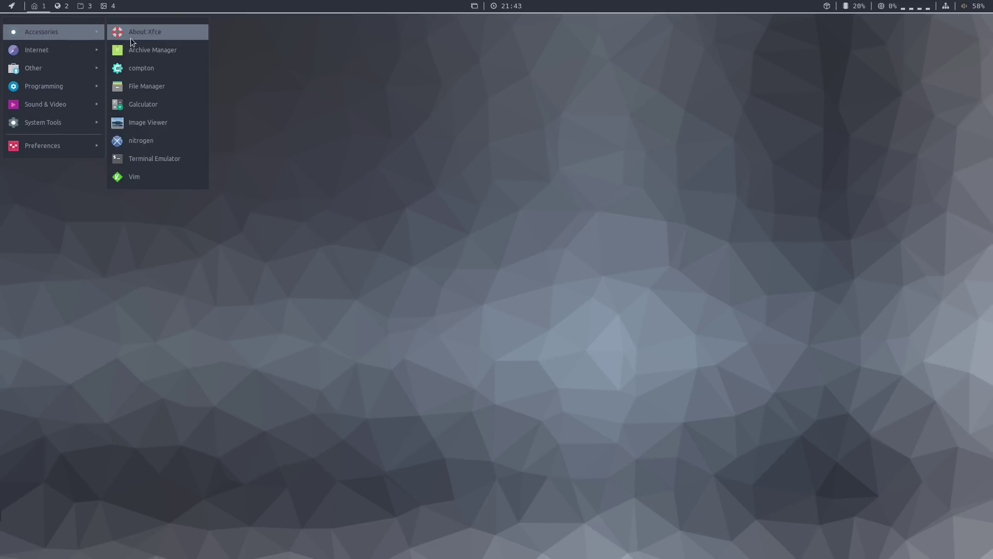
# - Launch Thunar, check its version 1.6.14 under Help > About, close it, and reopen Accessories
pyautogui.click(156, 83)
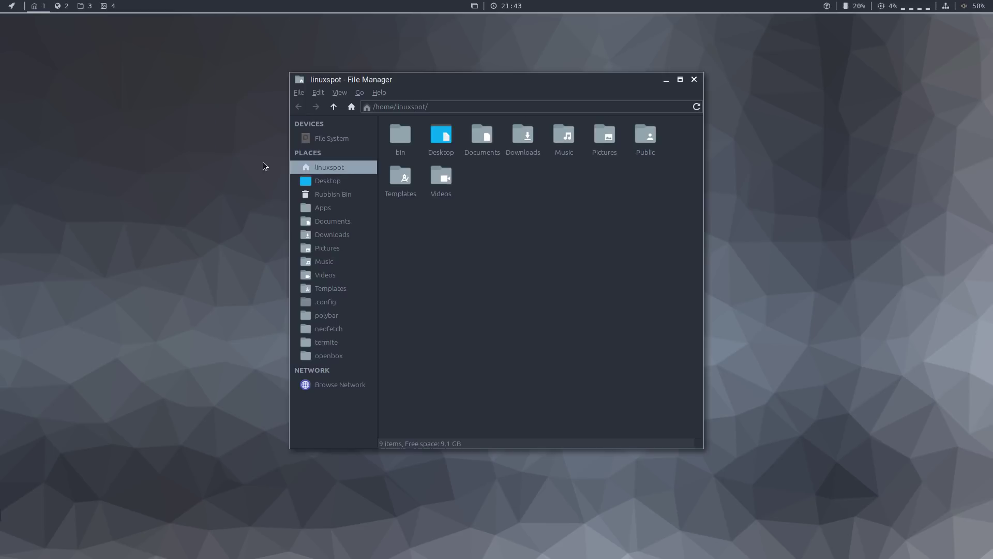
pyautogui.click(380, 93)
pyautogui.click(402, 119)
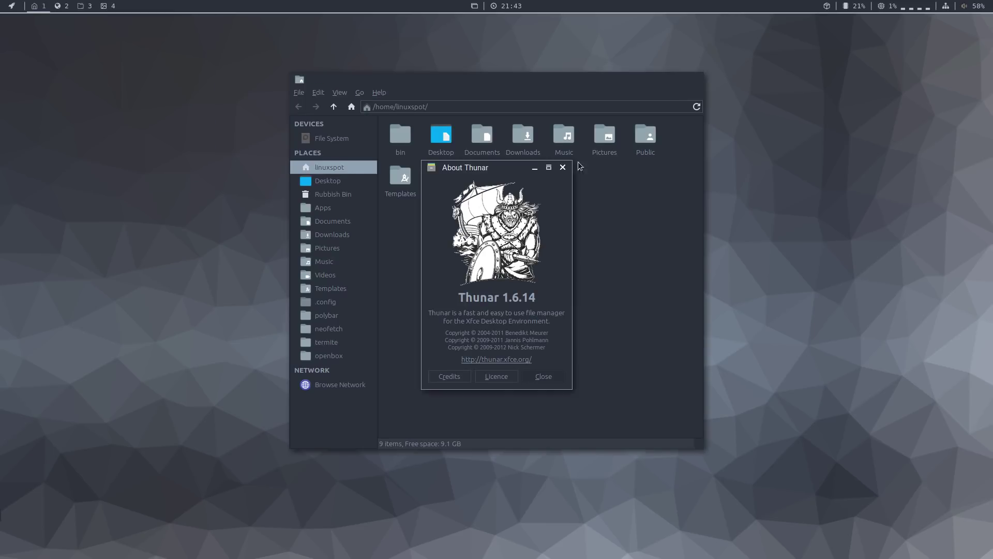
pyautogui.click(563, 167)
pyautogui.click(665, 82)
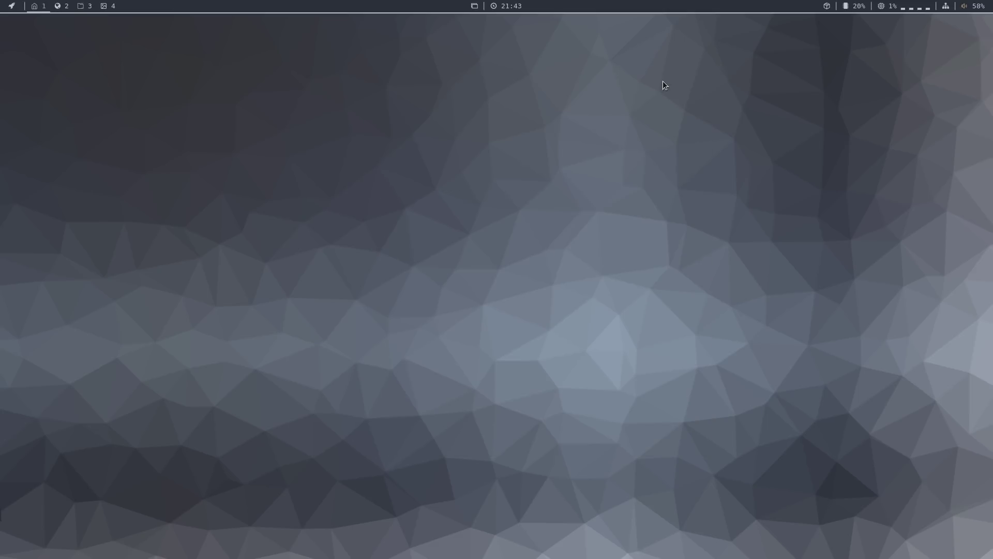
pyautogui.click(13, 6)
pyautogui.moveTo(25, 32)
# - Launch Terminal Emulator to get termite's neofetch summary for ArchLabs on kernel 4.15.5-1-ARCH
pyautogui.click(132, 160)
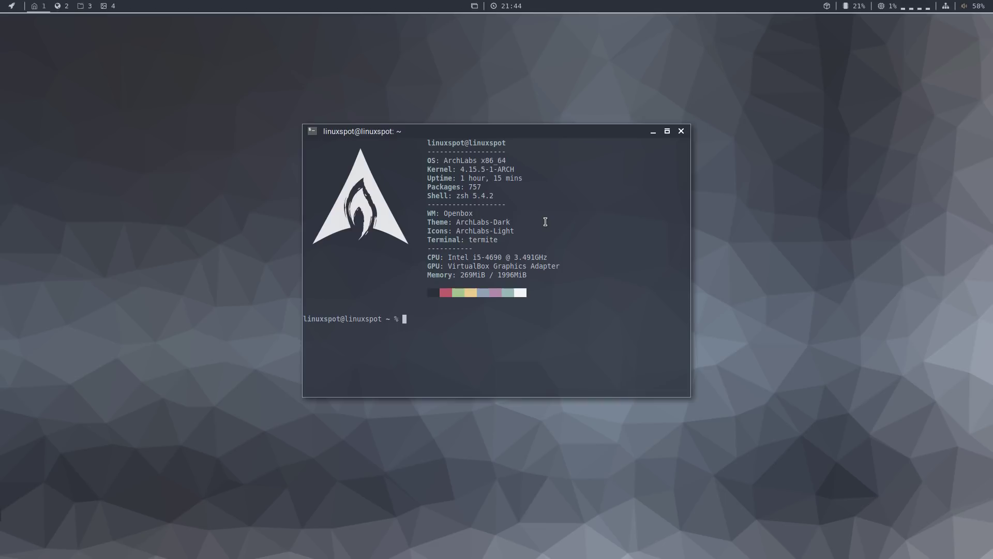
# - Minimize the terminal, launch Vim 8.0 from Accessories, minimize it, and show the Internet submenu
pyautogui.click(651, 131)
pyautogui.click(12, 5)
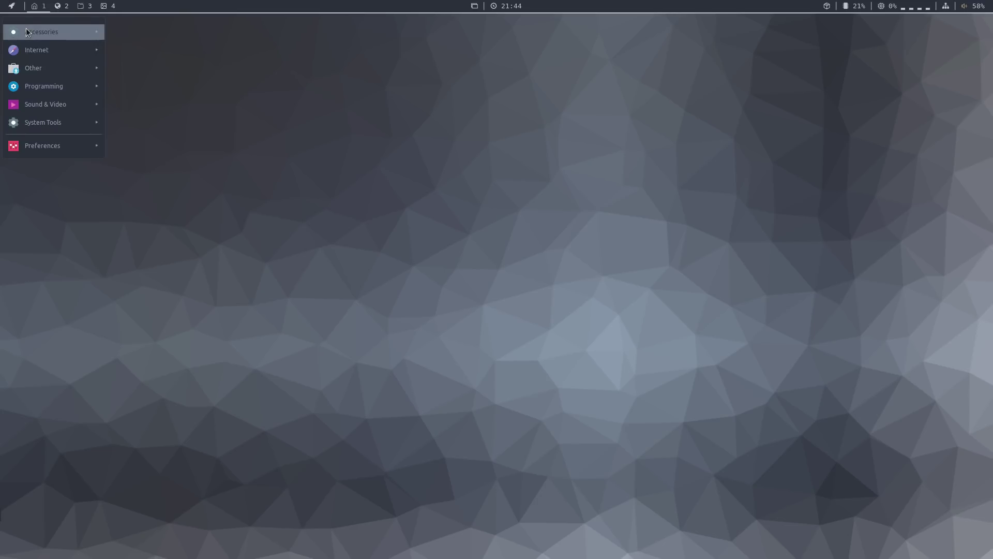
pyautogui.moveTo(27, 32)
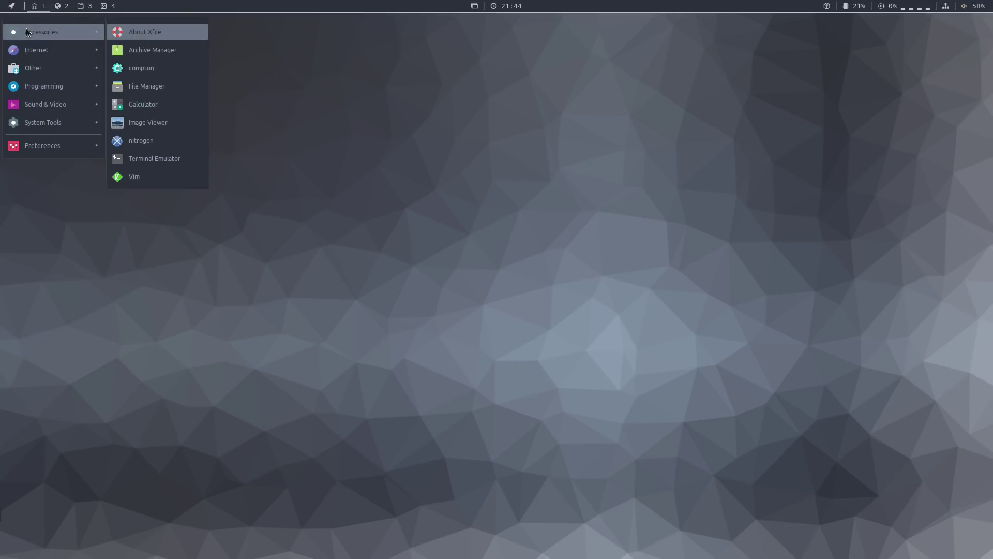
pyautogui.click(147, 178)
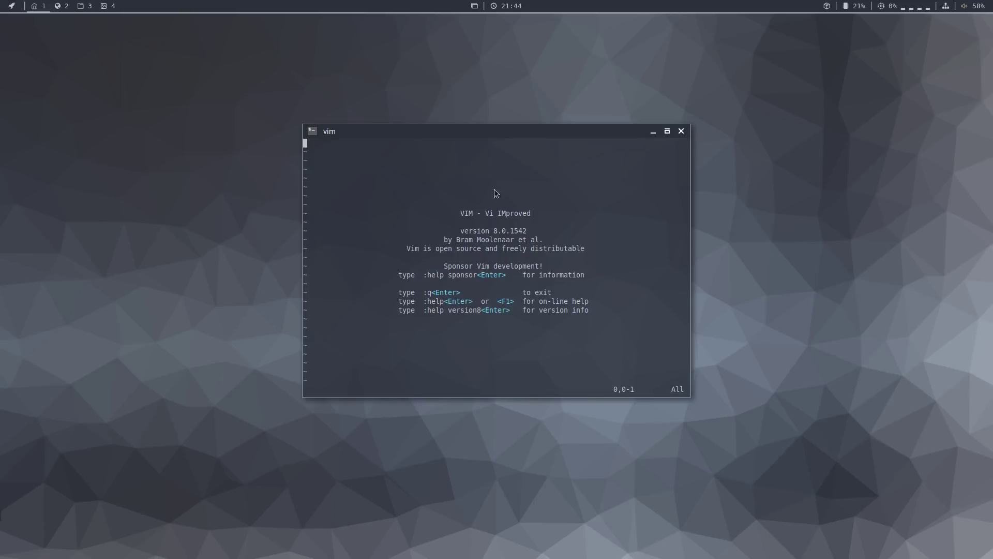
pyautogui.click(654, 131)
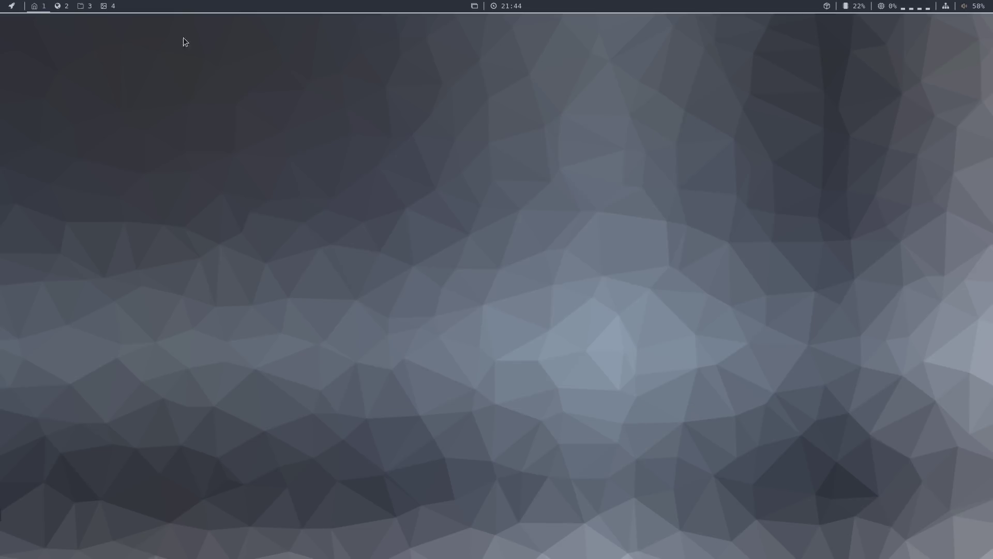
pyautogui.click(5, 5)
pyautogui.moveTo(27, 45)
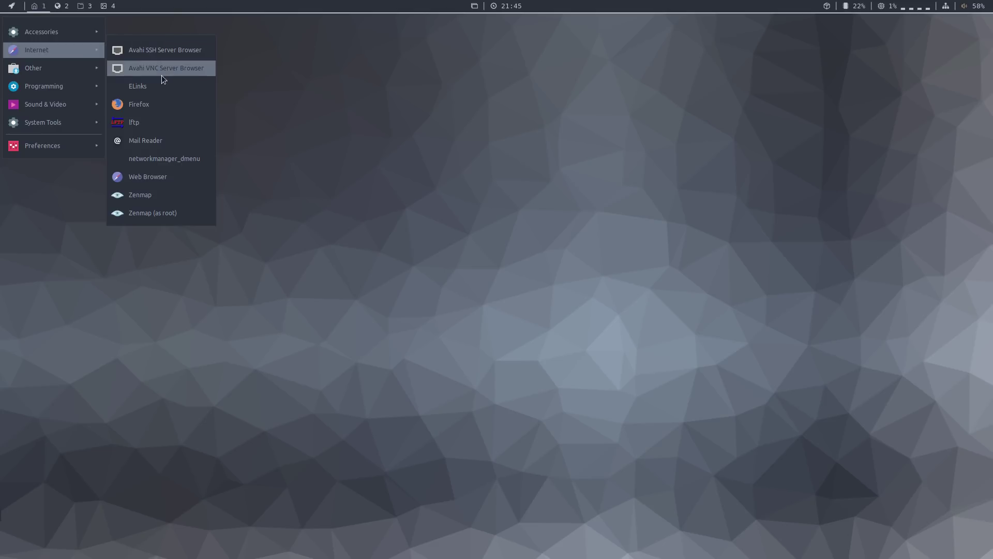
# - Launch Firefox, check its version 58.0.2 in About Firefox, then hide the browser
pyautogui.click(136, 105)
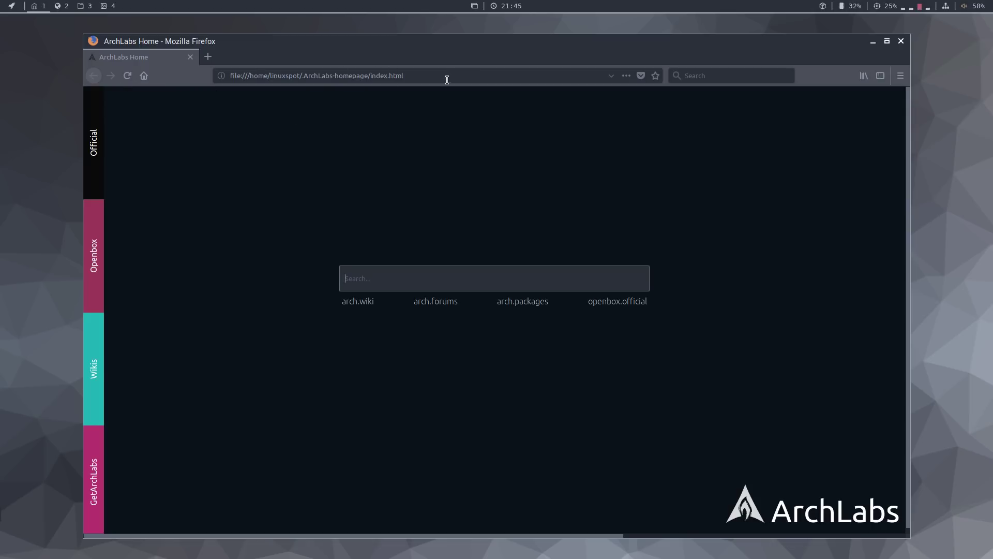
pyautogui.click(900, 77)
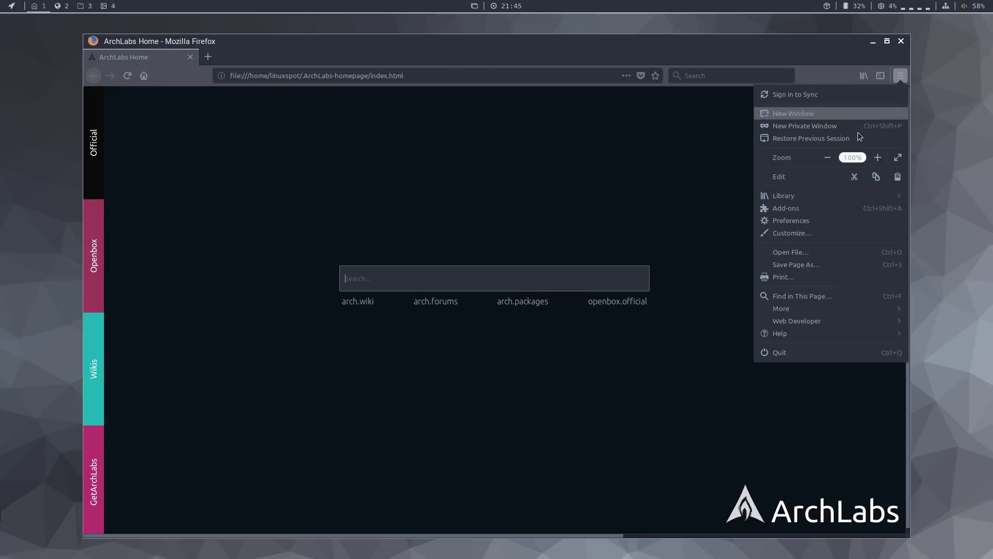
pyautogui.click(795, 334)
pyautogui.click(788, 216)
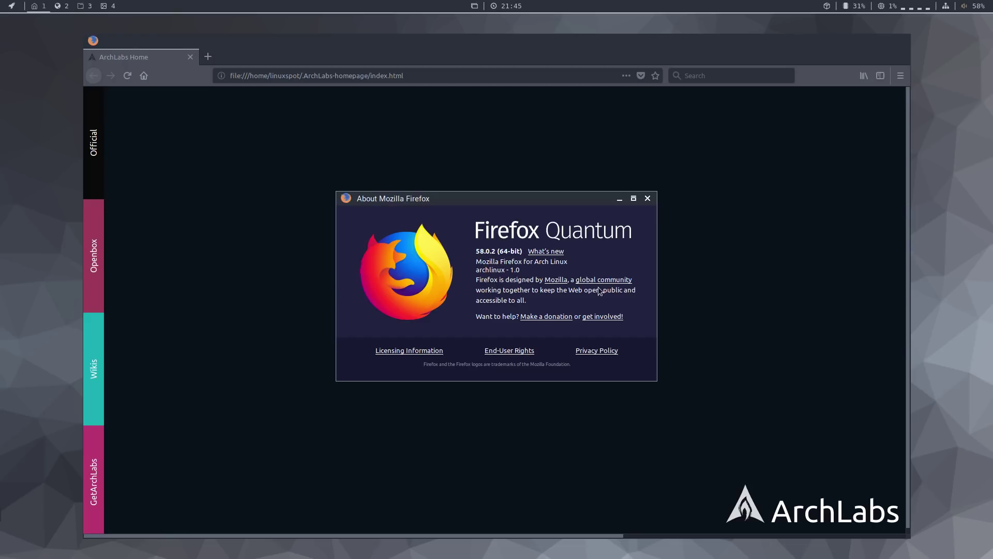
pyautogui.click(647, 198)
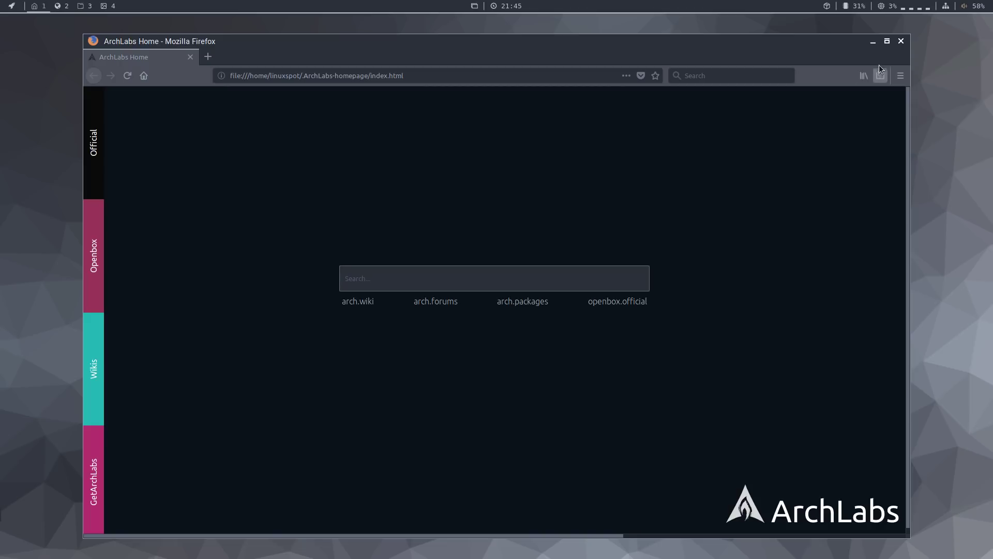
pyautogui.click(874, 43)
# - Use the window overview to raise the home-folder and htop terminals, then hide htop
pyautogui.click(475, 6)
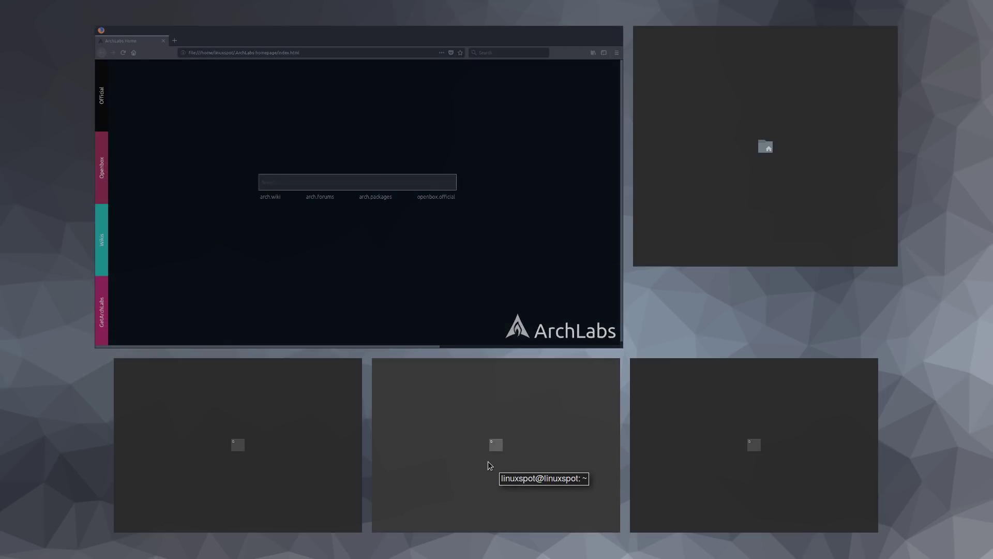
pyautogui.click(463, 458)
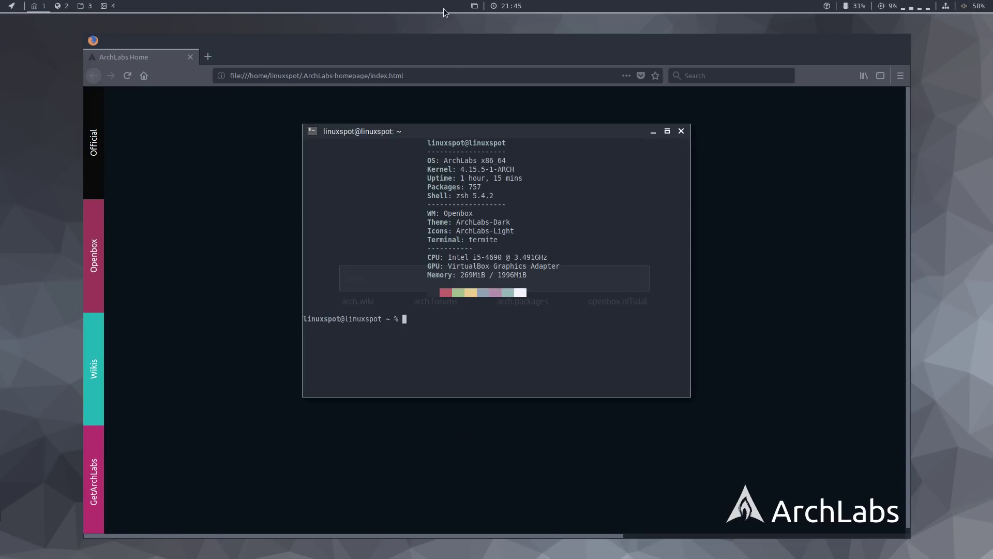
pyautogui.click(473, 6)
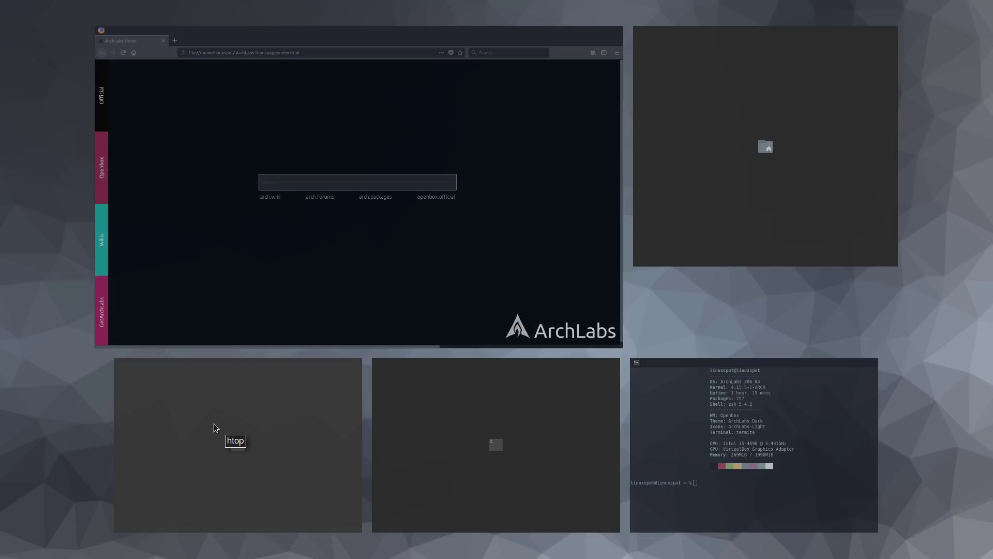
pyautogui.click(217, 395)
pyautogui.click(653, 132)
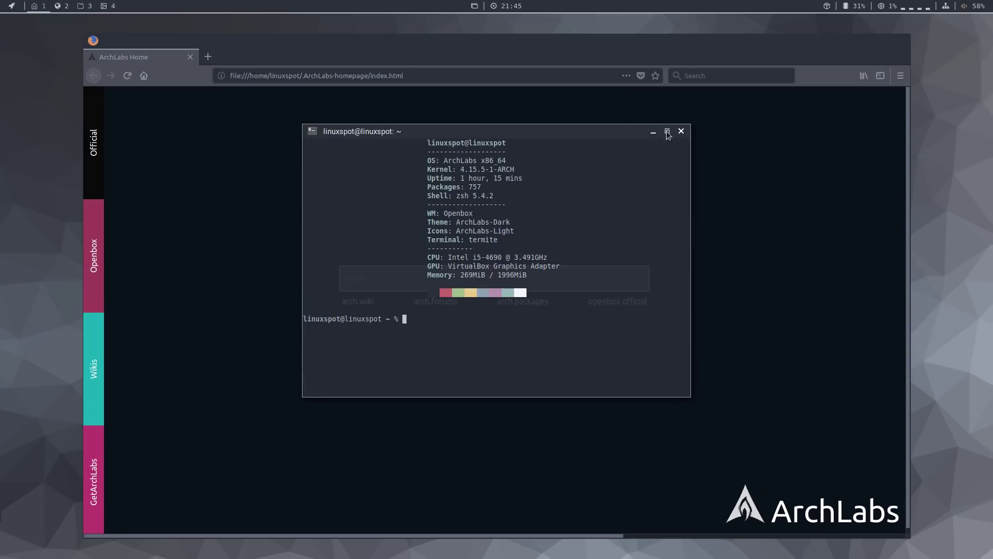
# - Hide the terminal and Firefox, launch Geany 1.32 from Programming, then minimize it
pyautogui.click(655, 131)
pyautogui.click(872, 41)
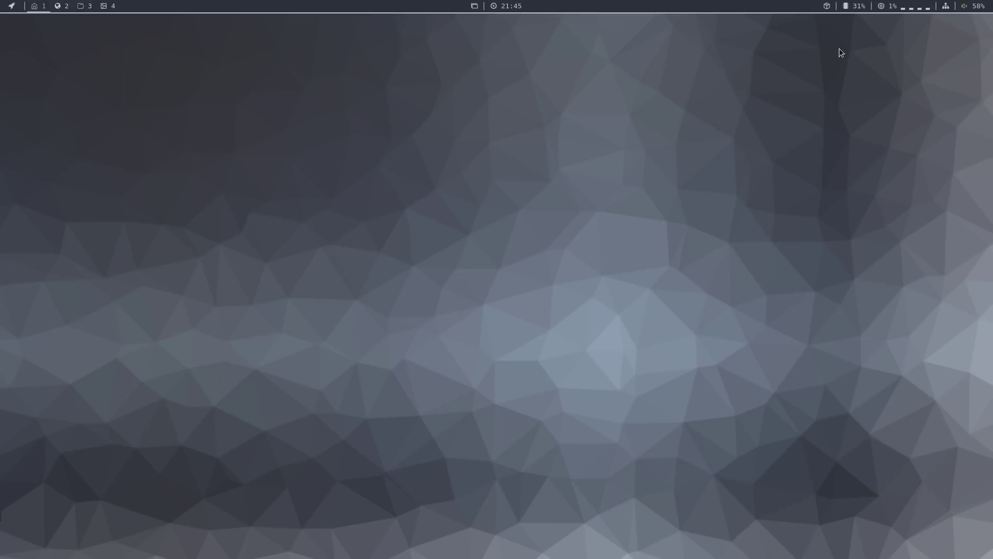
pyautogui.click(12, 6)
pyautogui.moveTo(40, 86)
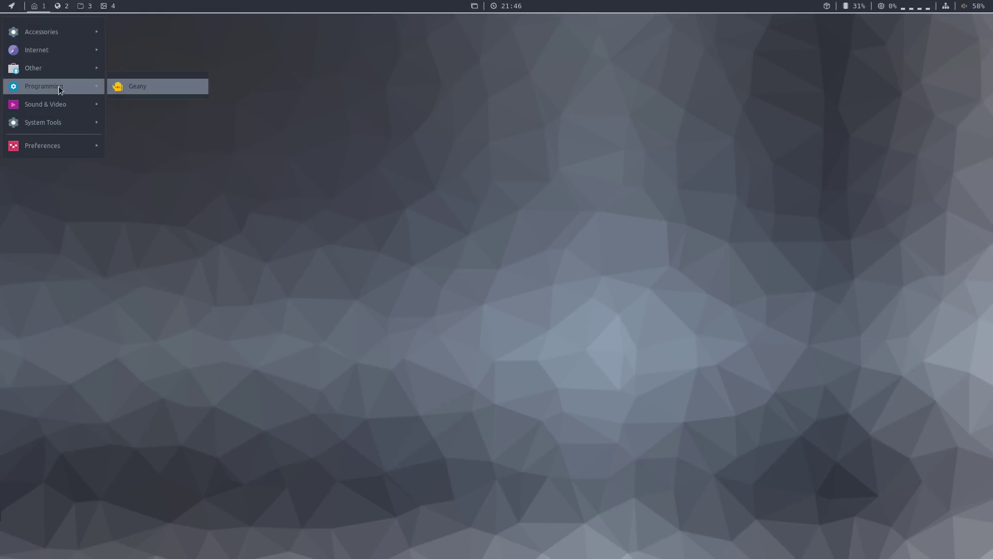
pyautogui.click(144, 88)
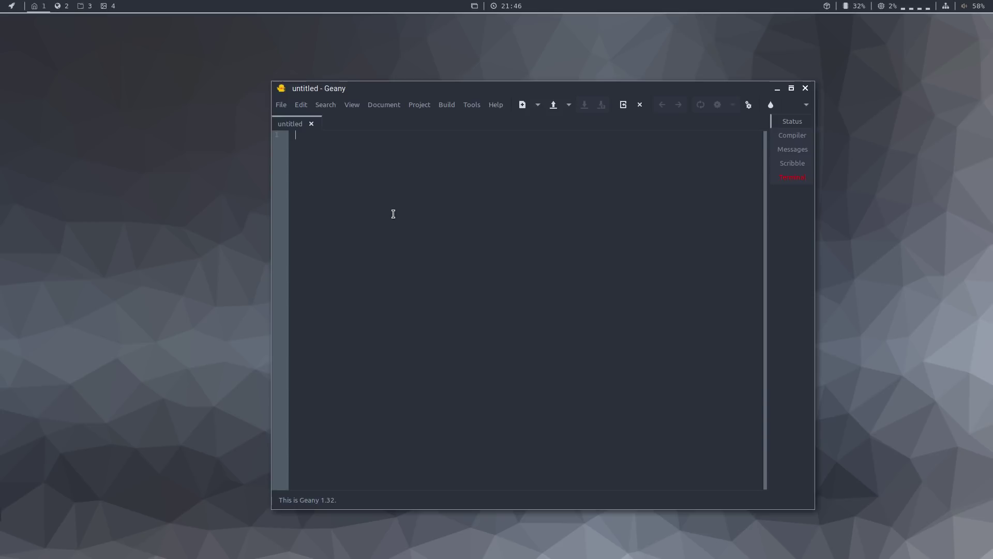
pyautogui.click(778, 91)
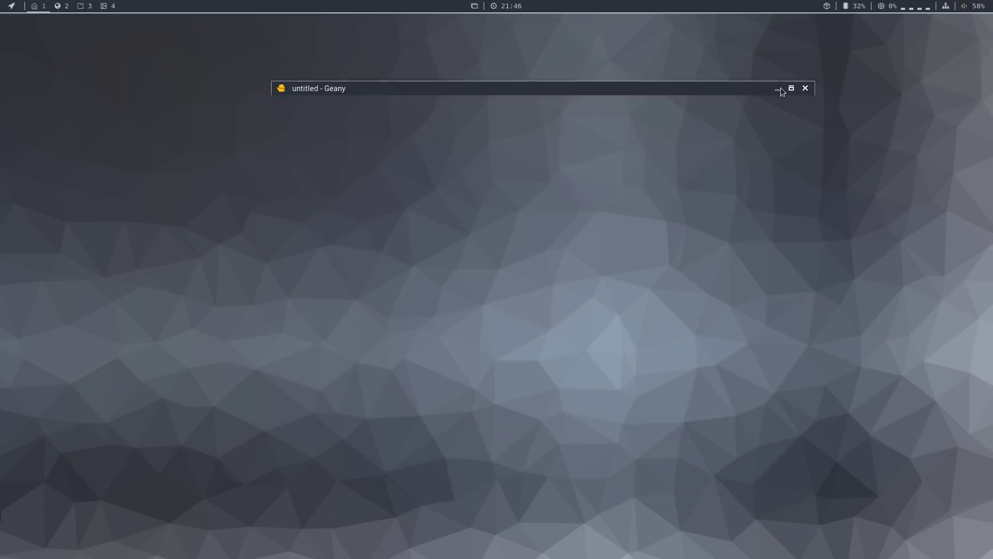
# - Launch Audacious from Sound & Video, opening on an empty New Playlist
pyautogui.click(12, 6)
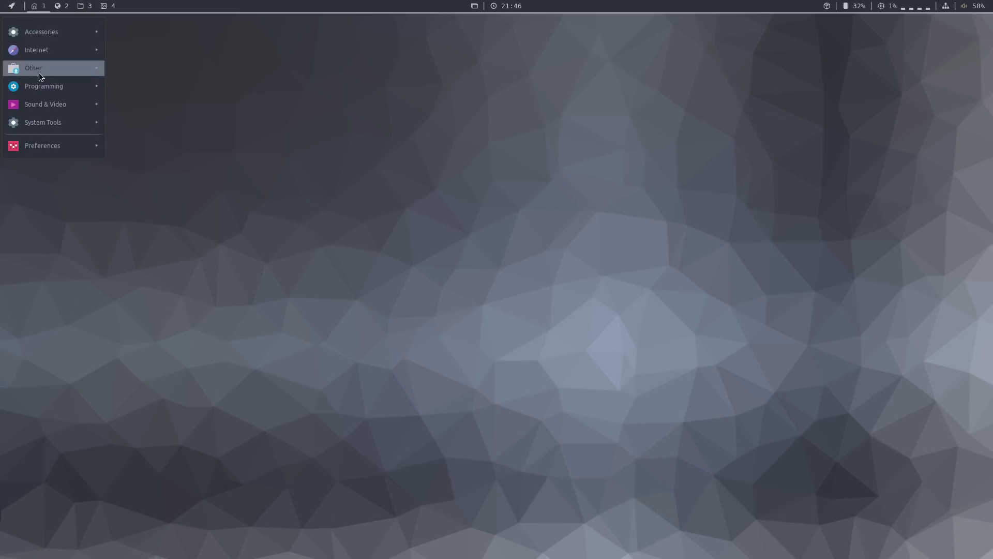
pyautogui.moveTo(40, 102)
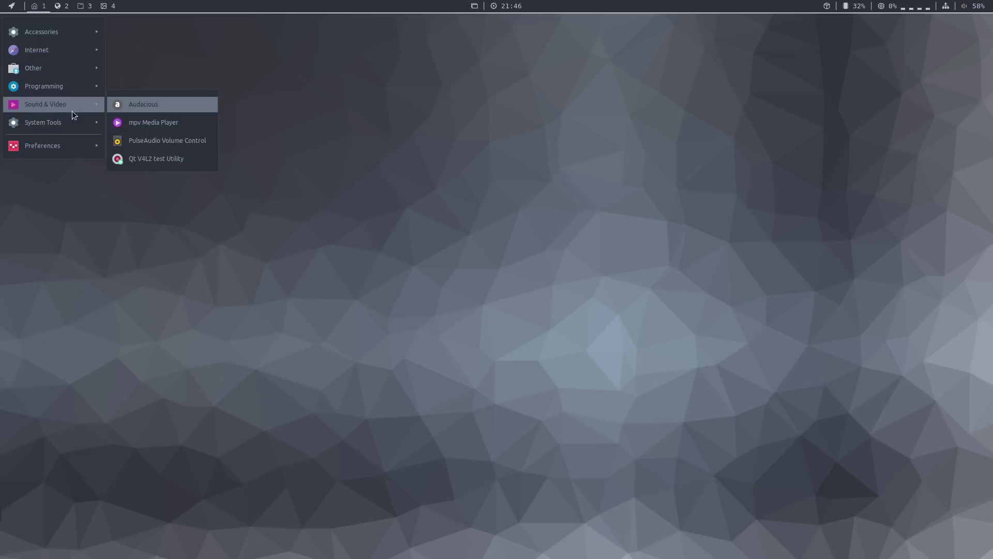
pyautogui.click(166, 107)
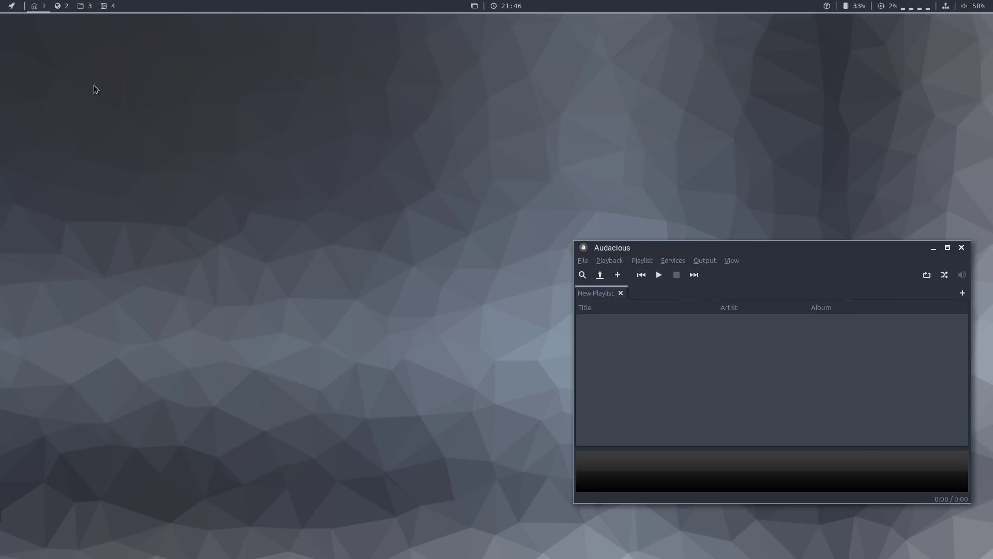
# - Launch mpv Media Player from Sound & Video, then minimize both mpv and Audacious
pyautogui.click(12, 6)
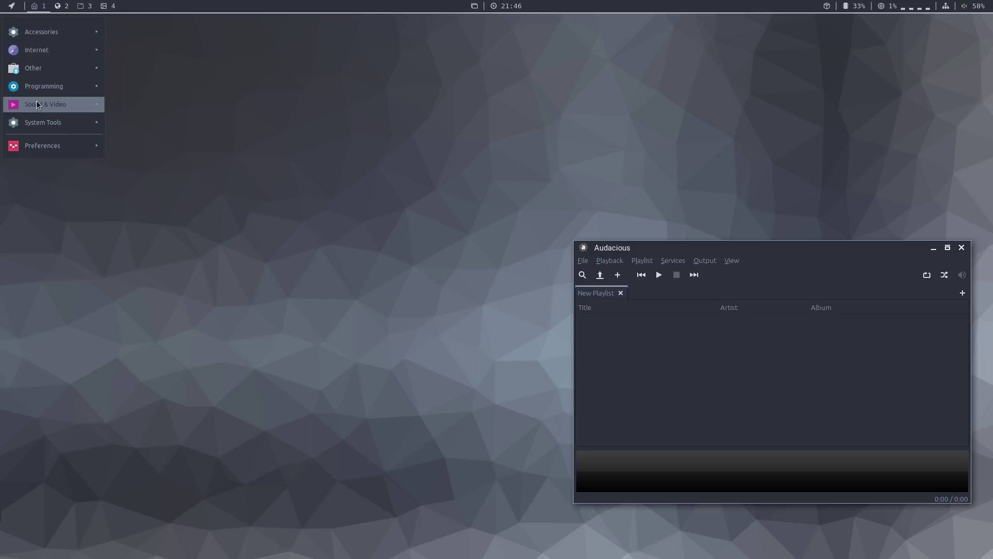
pyautogui.moveTo(43, 105)
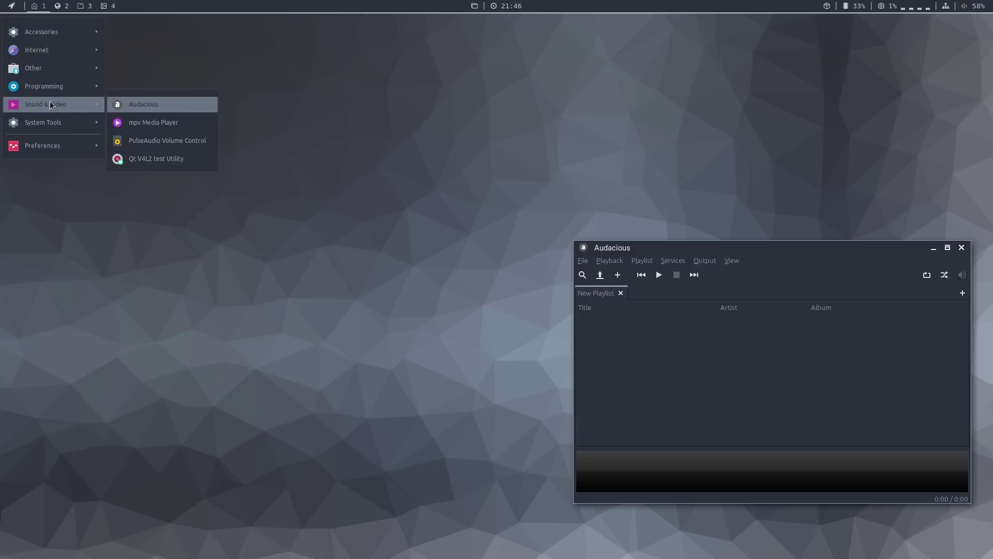
pyautogui.click(141, 127)
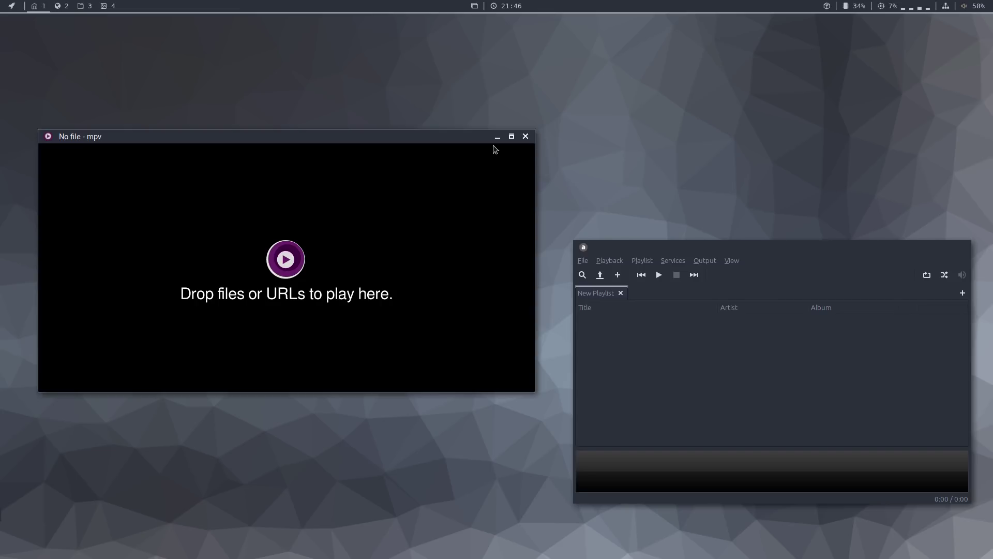
pyautogui.click(496, 137)
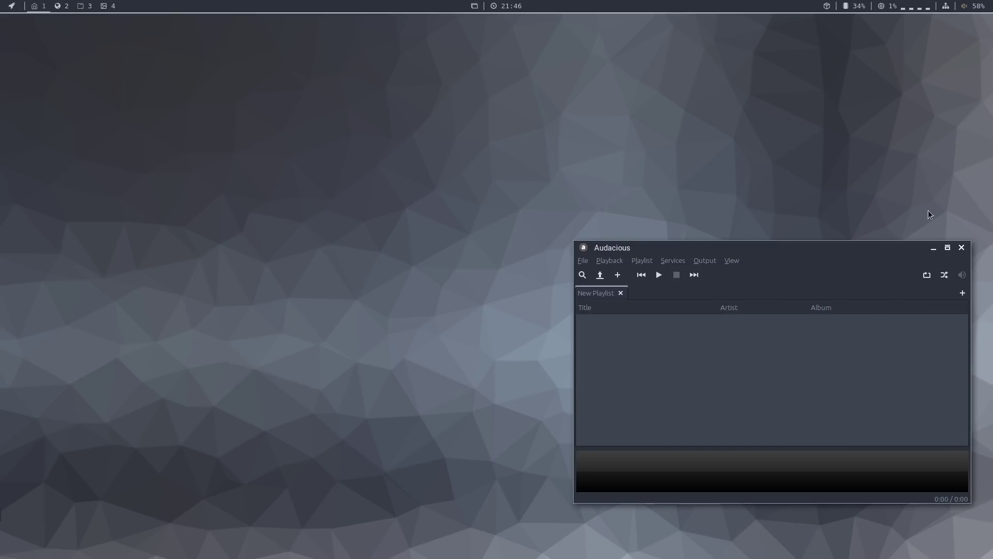
pyautogui.click(933, 247)
pyautogui.click(14, 9)
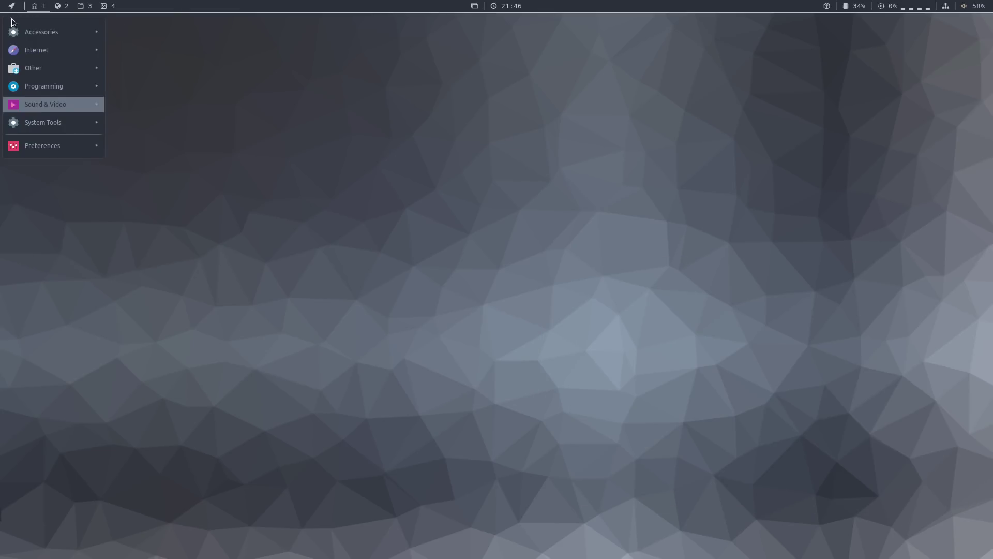
pyautogui.moveTo(41, 123)
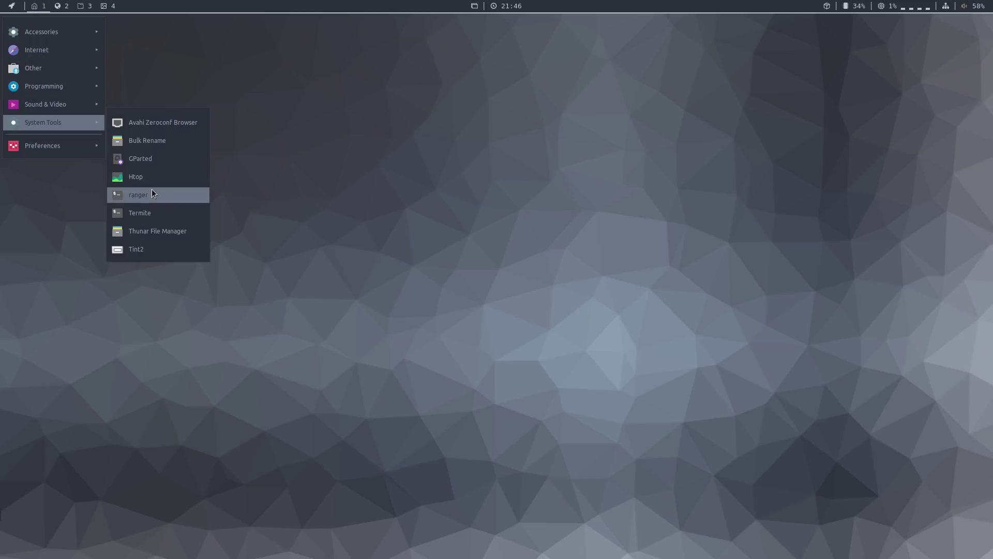
pyautogui.click(142, 178)
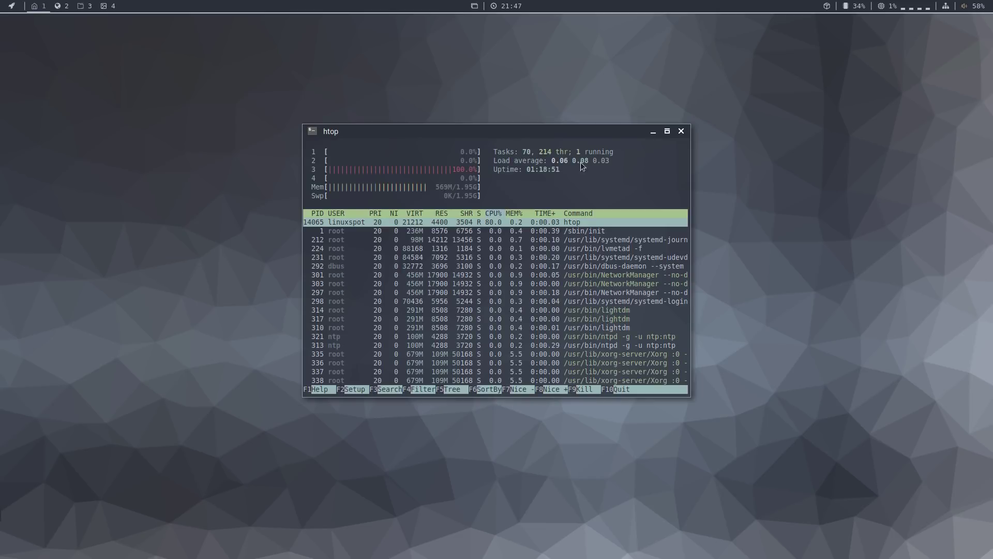
pyautogui.click(653, 131)
pyautogui.click(11, 6)
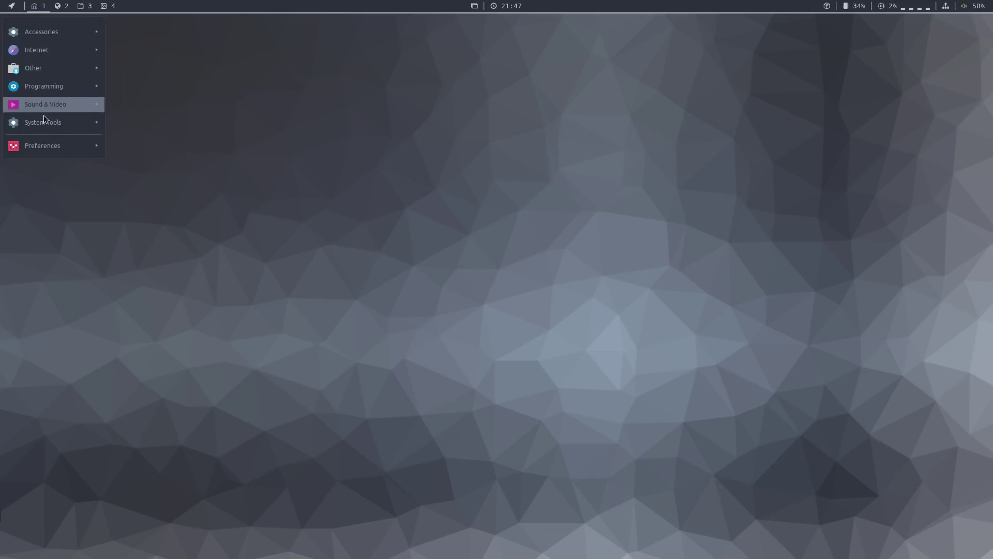
# - Launch ranger and peek into the Music folder before returning to the home listing
pyautogui.click(142, 194)
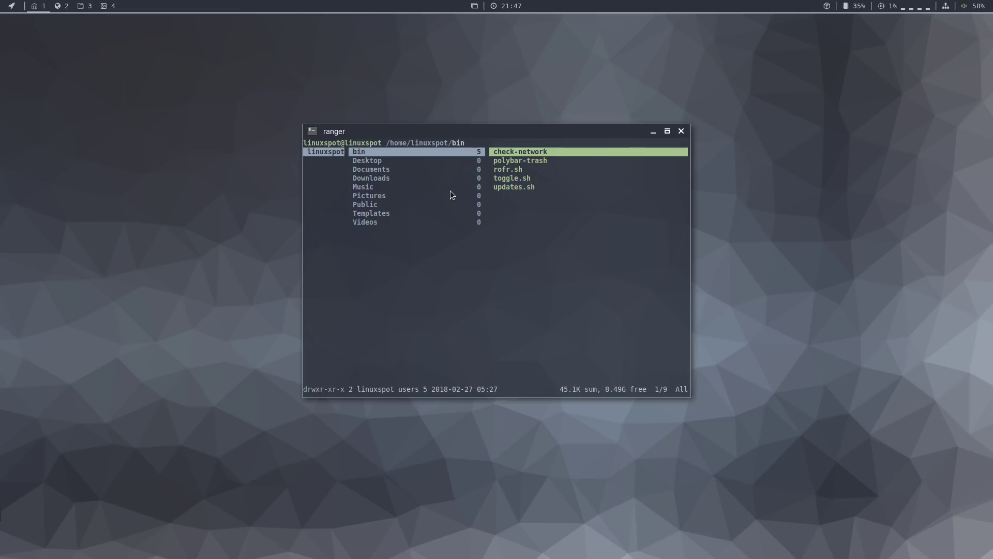
pyautogui.press('j')
pyautogui.press('j')
pyautogui.press('j')
pyautogui.press('j')
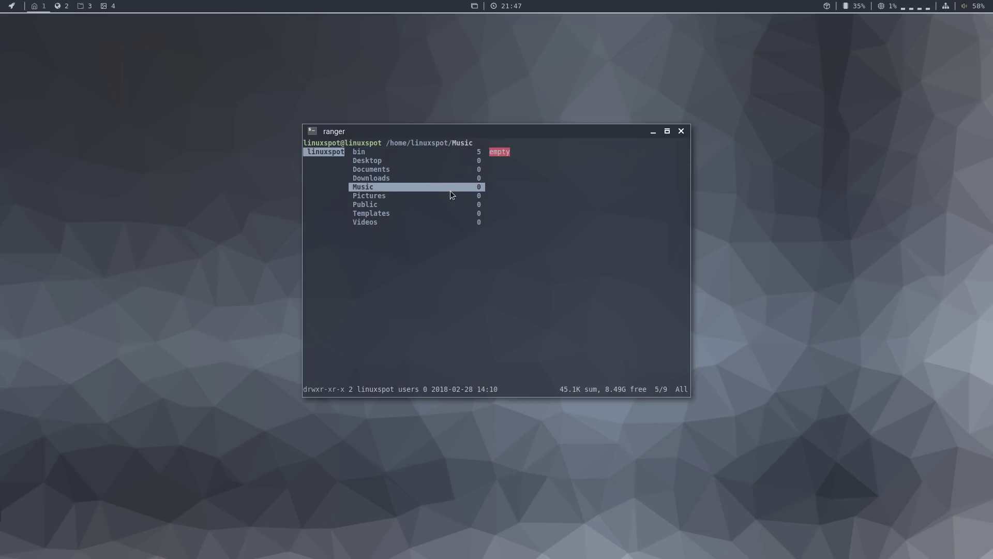
pyautogui.press('l')
pyautogui.press('h')
# - Move through the home folders and peek into the empty Templates folder
pyautogui.press('k')
pyautogui.press('k')
pyautogui.press('k')
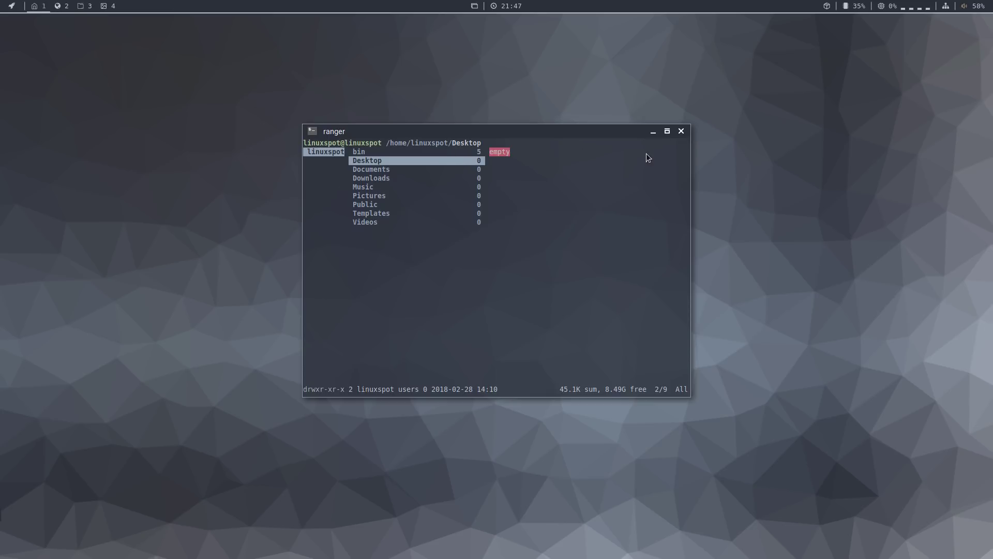
pyautogui.press('j')
pyautogui.press('j')
pyautogui.press('j')
pyautogui.press('j')
pyautogui.press('j')
pyautogui.press('j')
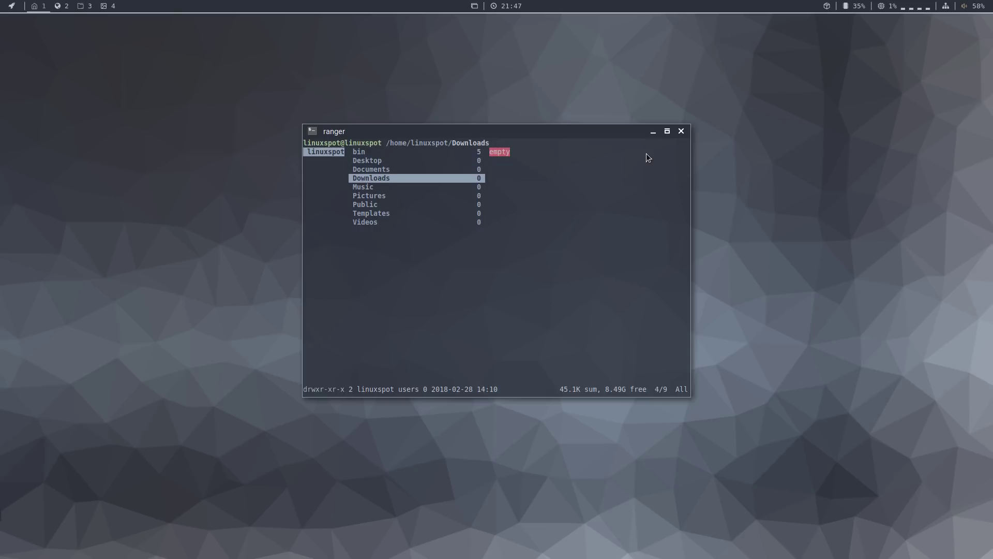
pyautogui.press('l')
pyautogui.press('h')
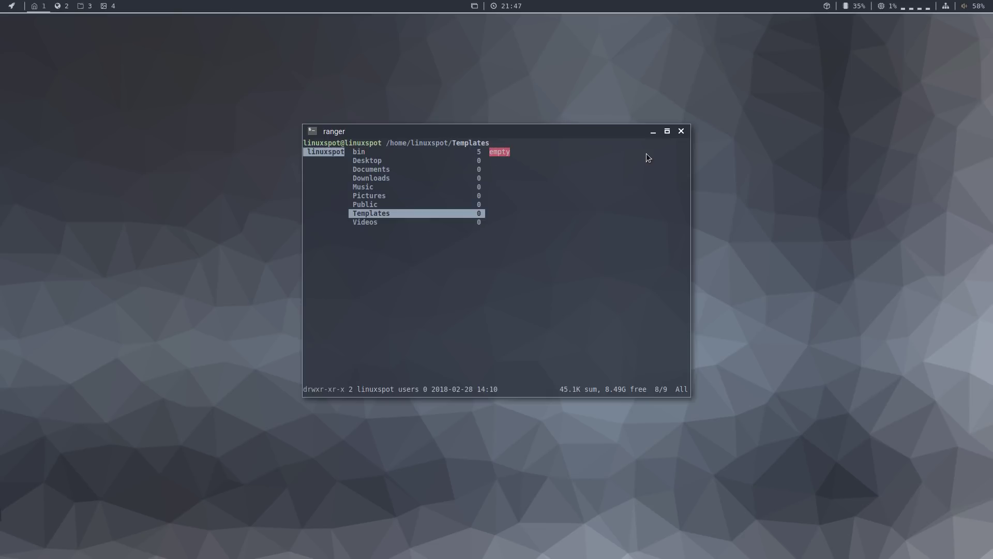
pyautogui.press('k')
pyautogui.press('k')
pyautogui.press('k')
pyautogui.press('k')
pyautogui.press('k')
pyautogui.press('k')
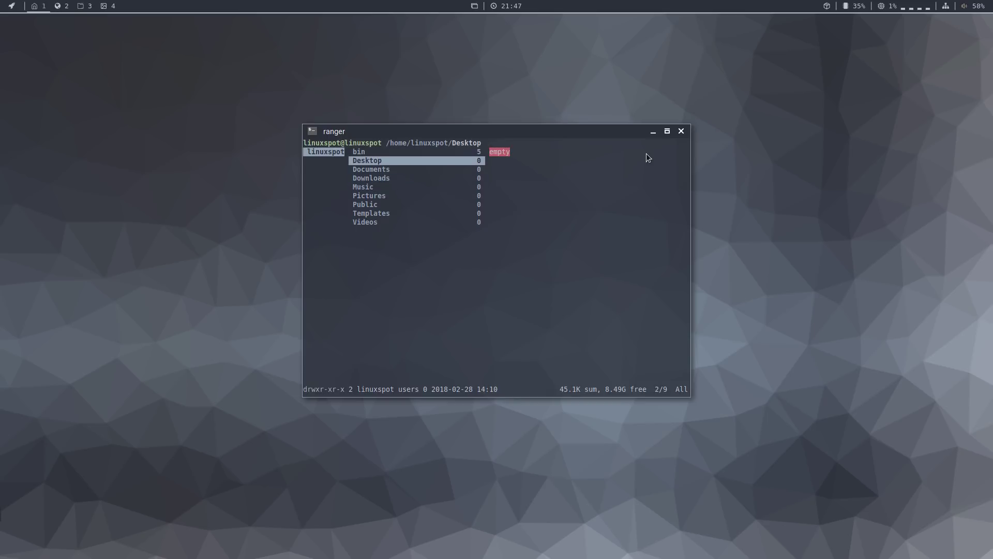
# - Minimise ranger and launch Customise Look and Feel from the applications menu
pyautogui.click(653, 131)
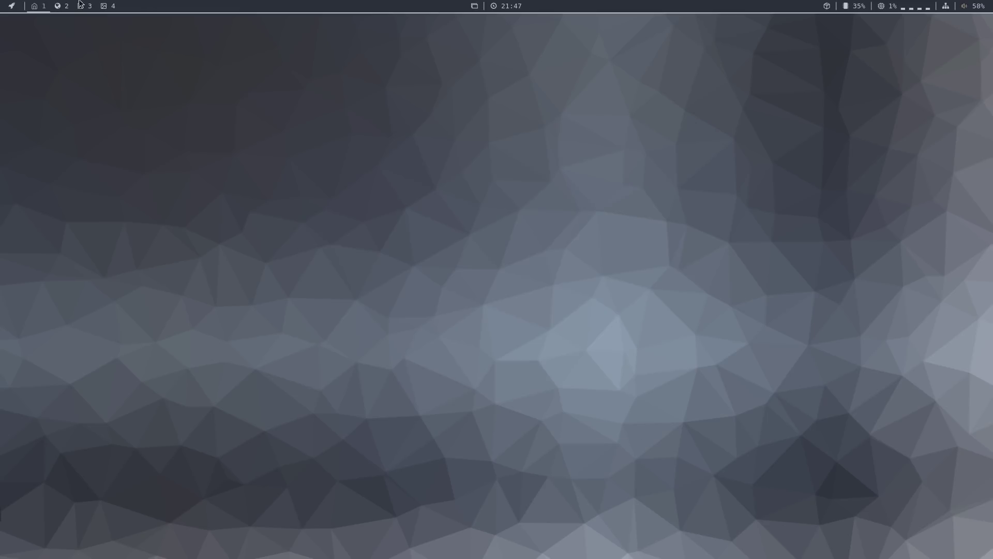
pyautogui.click(10, 5)
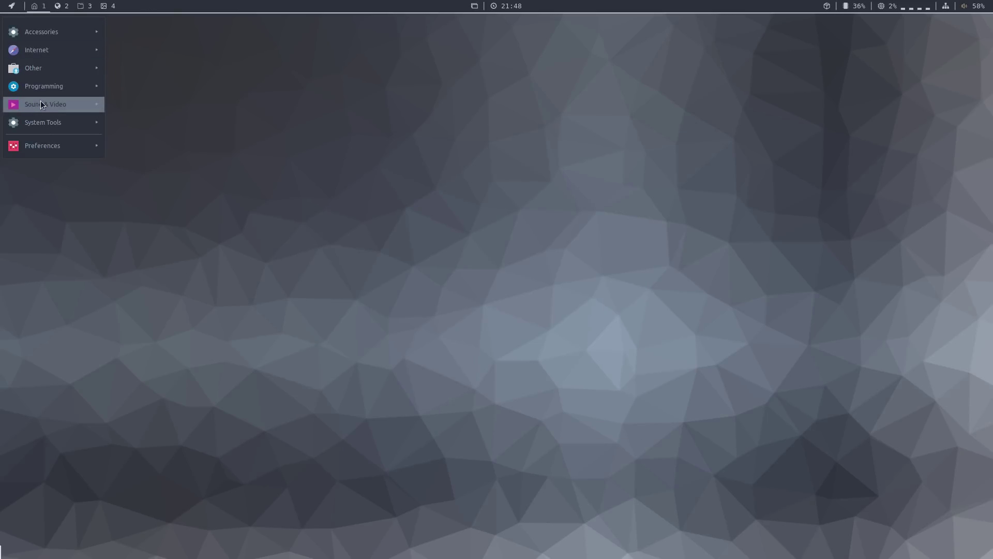
pyautogui.moveTo(39, 144)
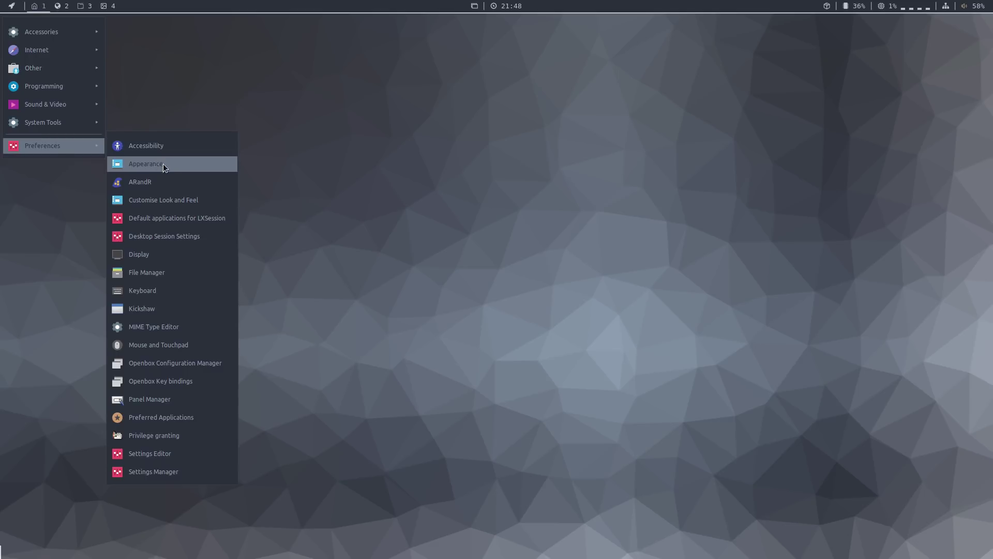
pyautogui.click(163, 206)
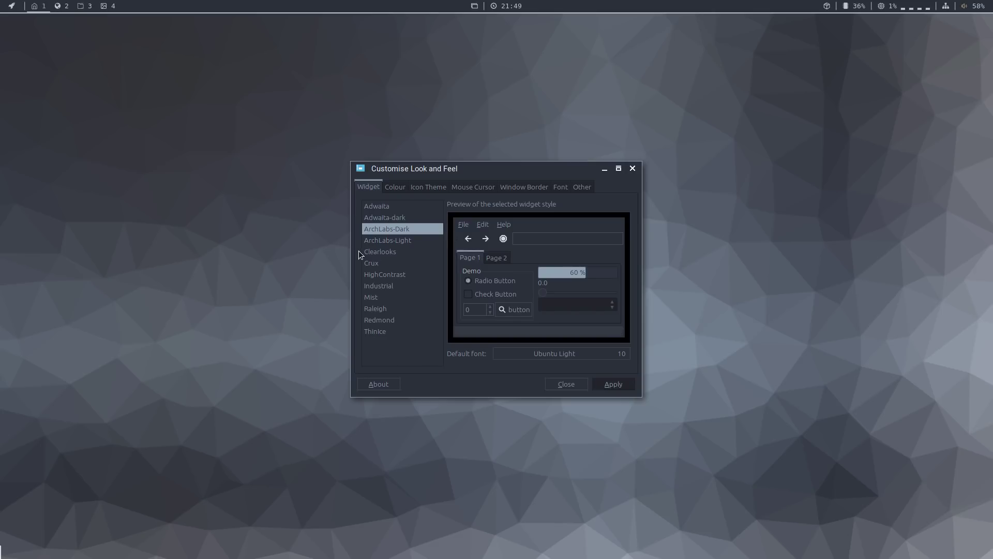
# - Preview ArchLabs-Light, Crux, HighContrast and Thinice widget themes, settling back on ArchLabs-Dark
pyautogui.click(385, 241)
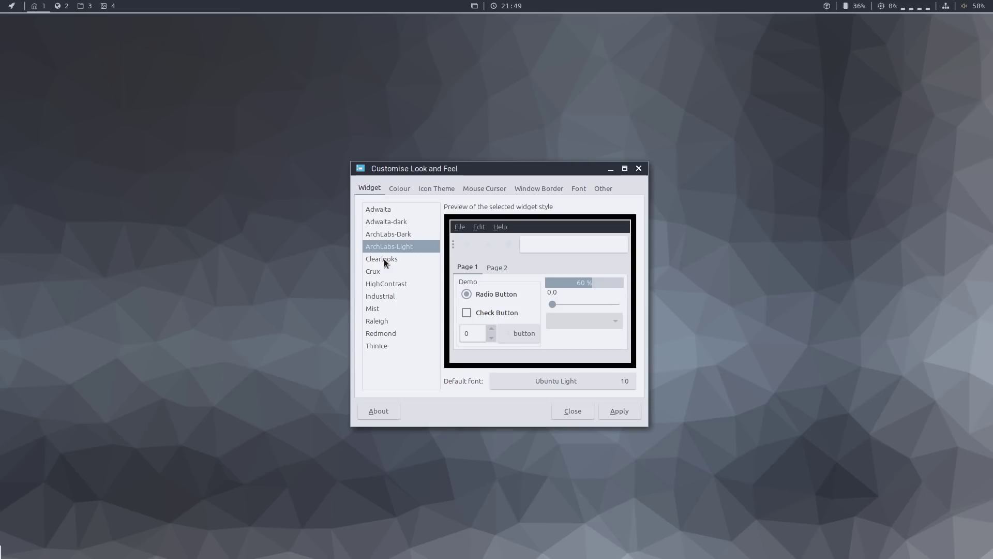
pyautogui.click(376, 270)
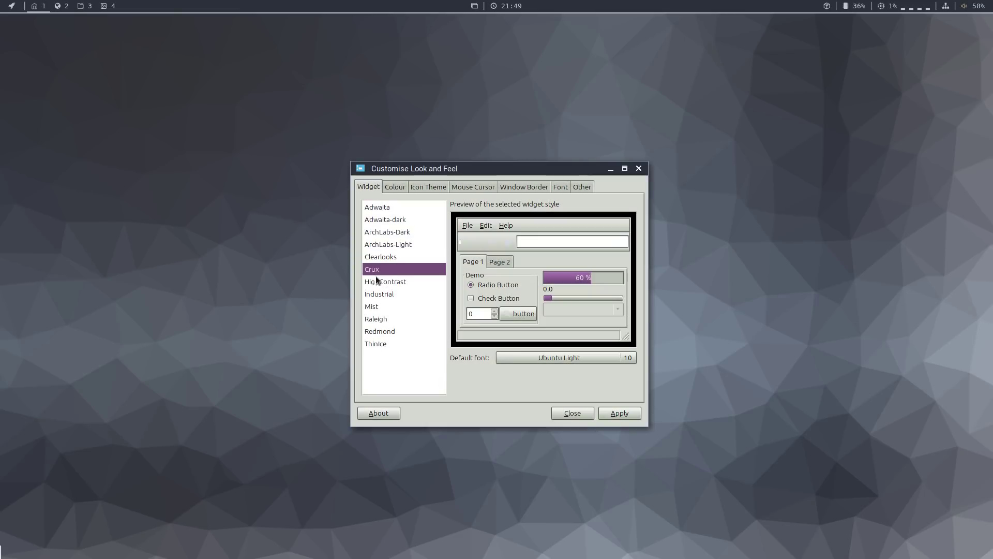
pyautogui.click(376, 281)
pyautogui.click(377, 342)
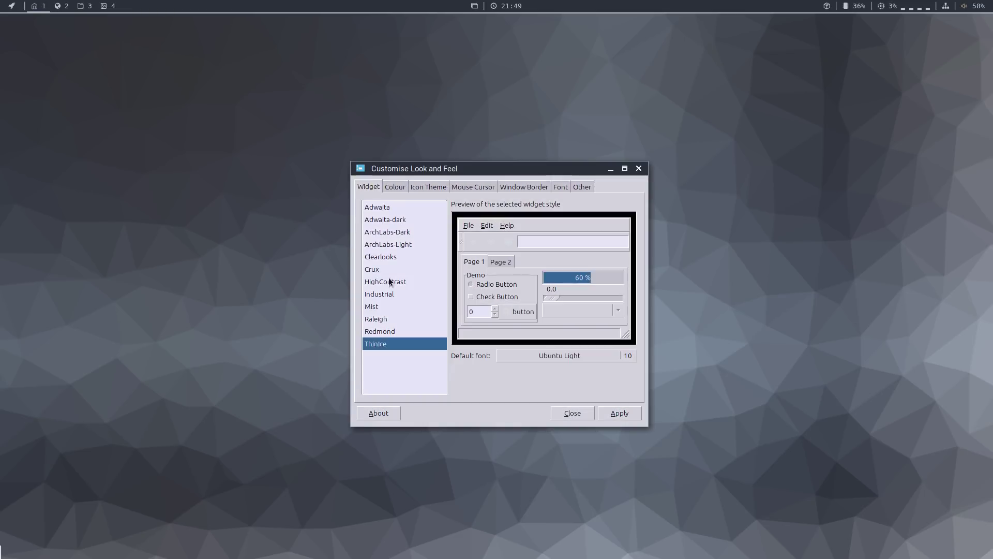
pyautogui.click(390, 232)
pyautogui.click(389, 244)
pyautogui.click(389, 234)
# - Preview the GNOME icon theme, return to ArchLabs-Light icons, and view cursor themes
pyautogui.click(391, 188)
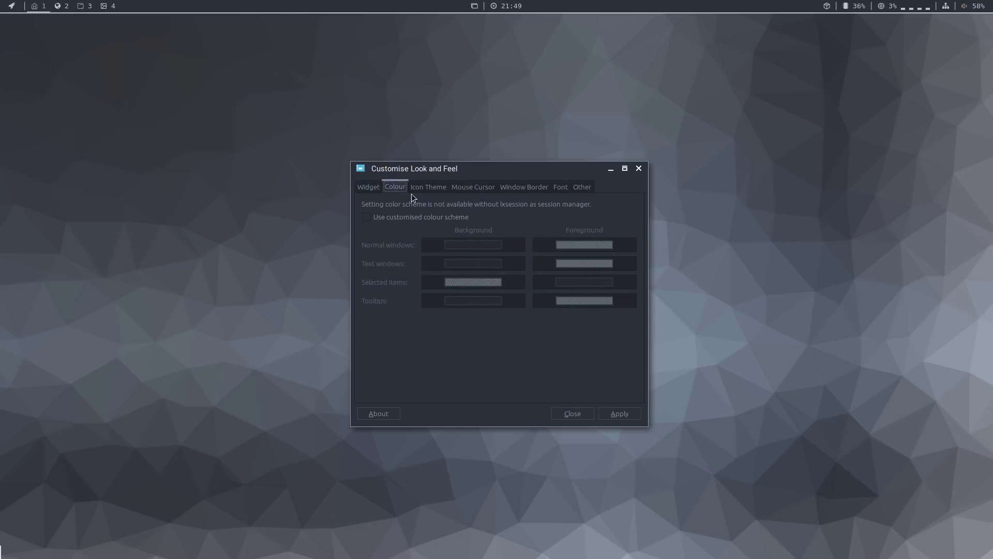
pyautogui.click(428, 187)
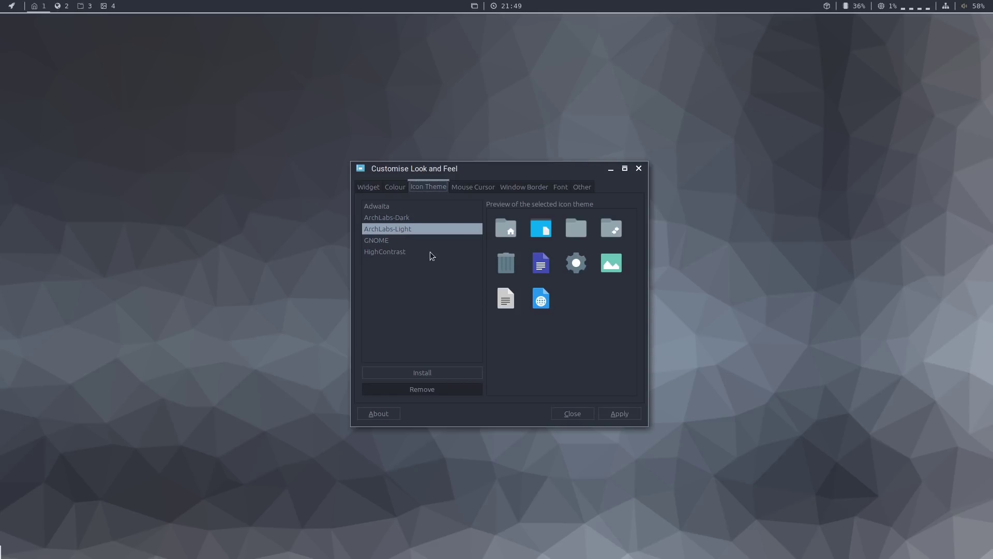
pyautogui.click(386, 240)
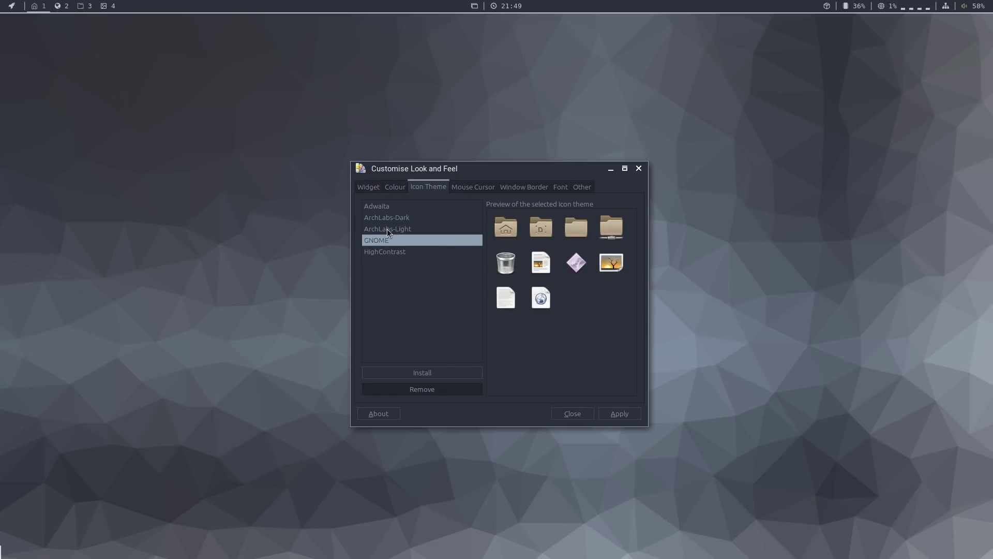
pyautogui.click(387, 229)
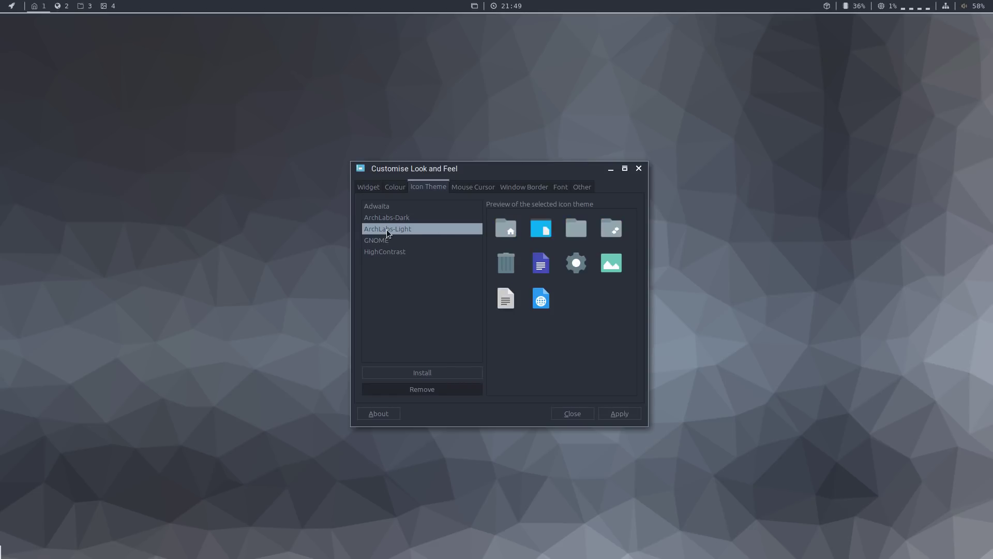
pyautogui.click(471, 191)
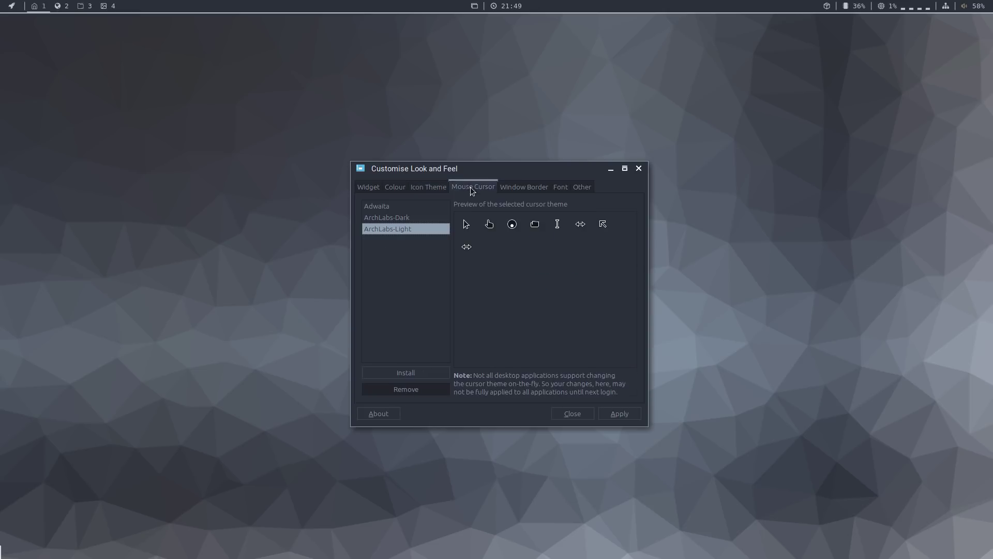
# - Apply ArchLabs-Light-Alt, then ArchLabs-Light, and finally ArchLabs-Dark as the window border theme
pyautogui.click(524, 188)
pyautogui.click(394, 249)
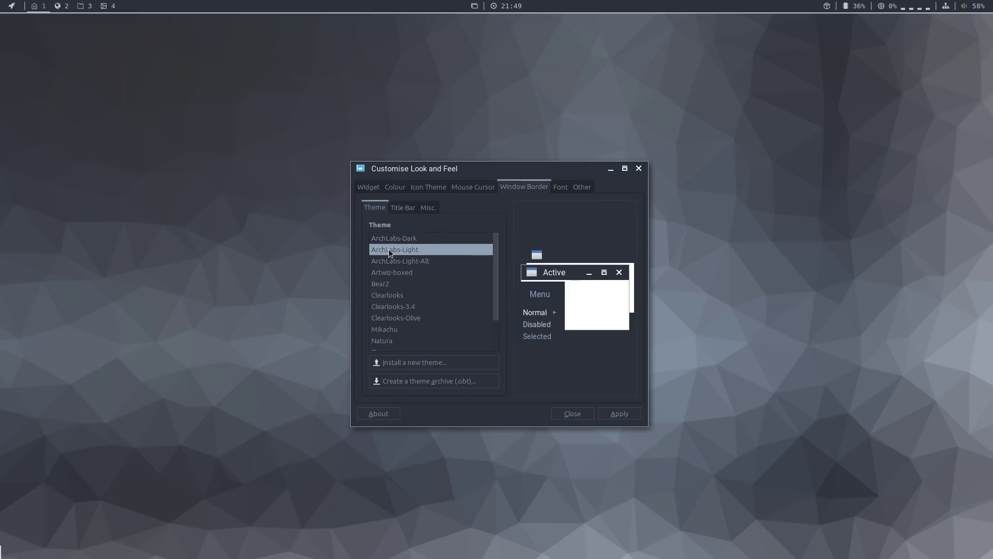
pyautogui.click(413, 262)
pyautogui.click(617, 412)
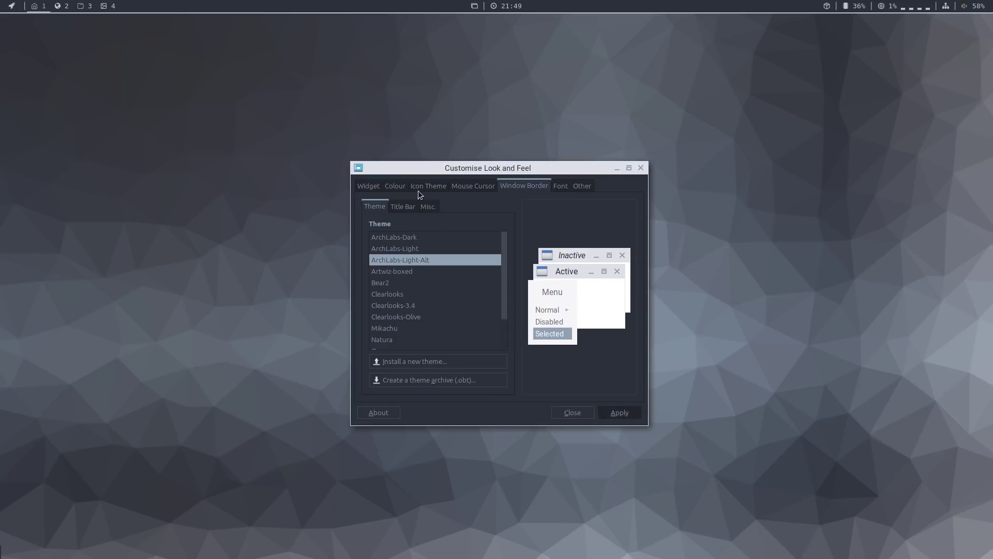
pyautogui.click(415, 248)
pyautogui.click(624, 415)
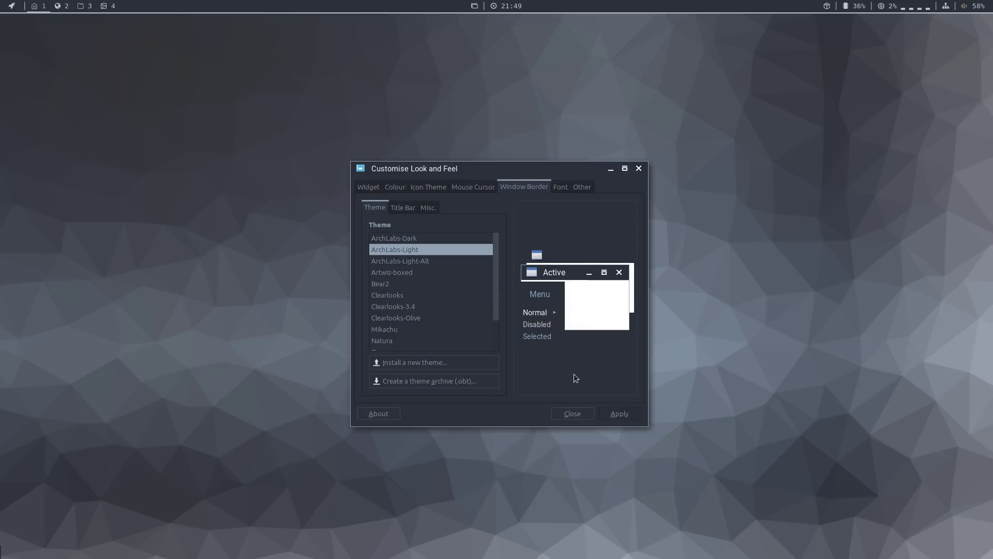
pyautogui.click(394, 238)
pyautogui.click(603, 413)
# - Look over the font and other options, then close the settings window
pyautogui.click(564, 193)
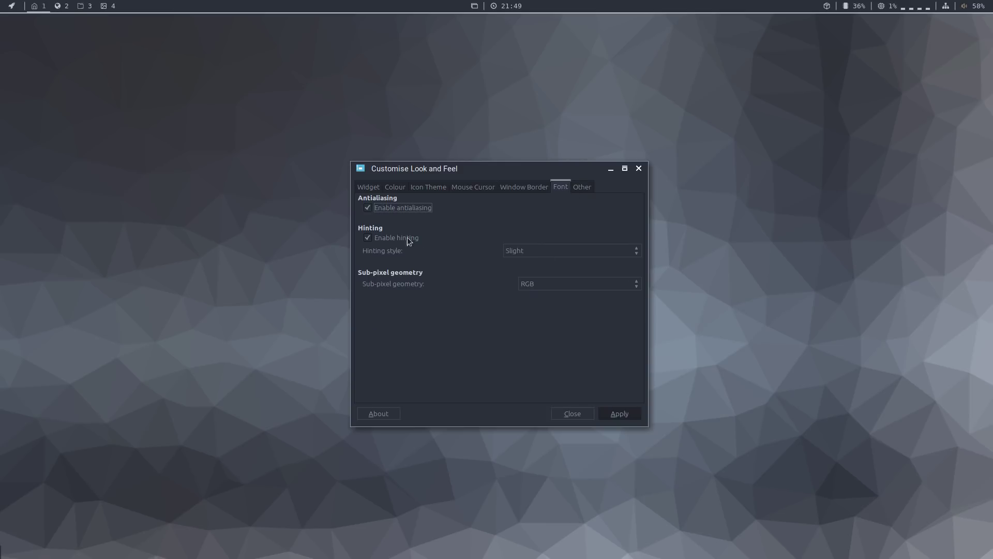
pyautogui.click(577, 188)
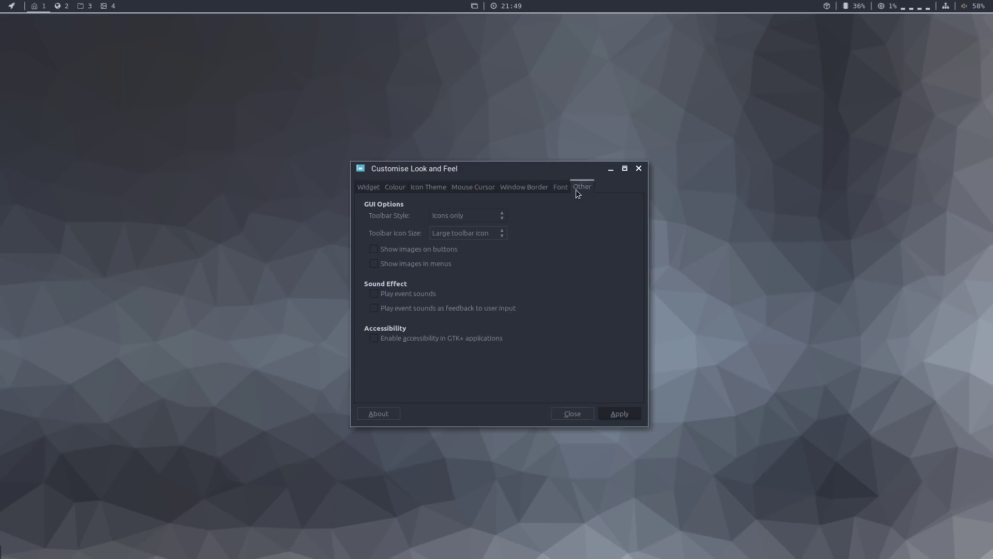
pyautogui.click(639, 168)
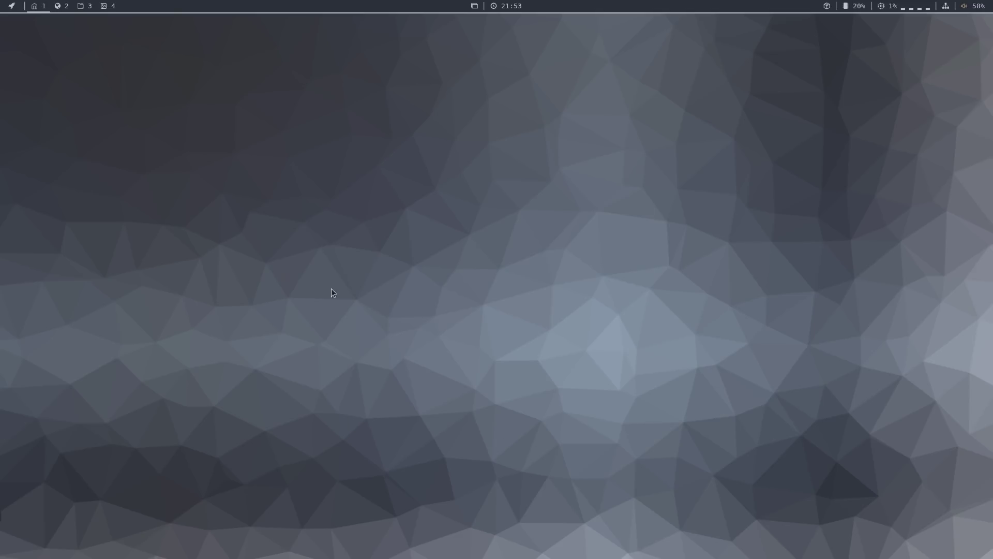
pyautogui.rightClick(182, 126)
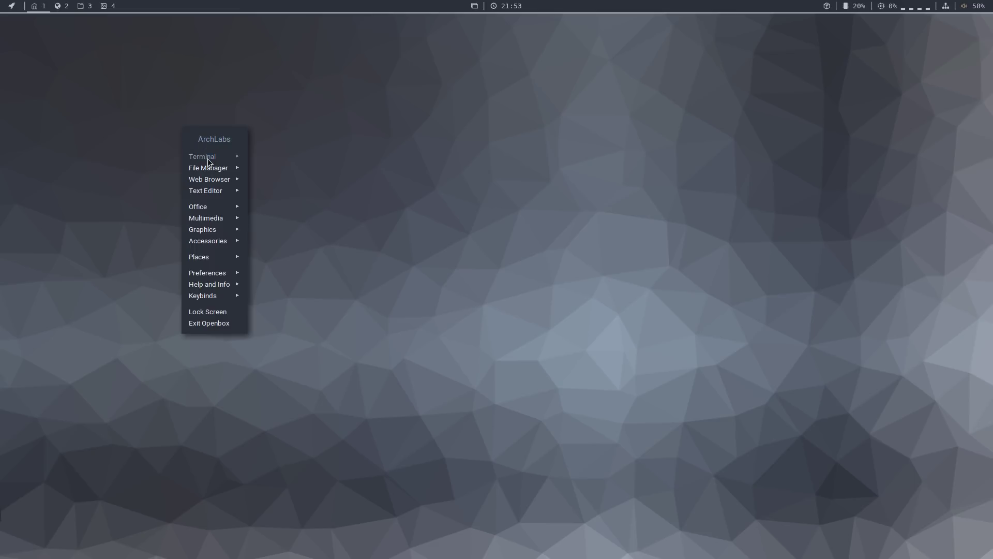
pyautogui.moveTo(207, 160)
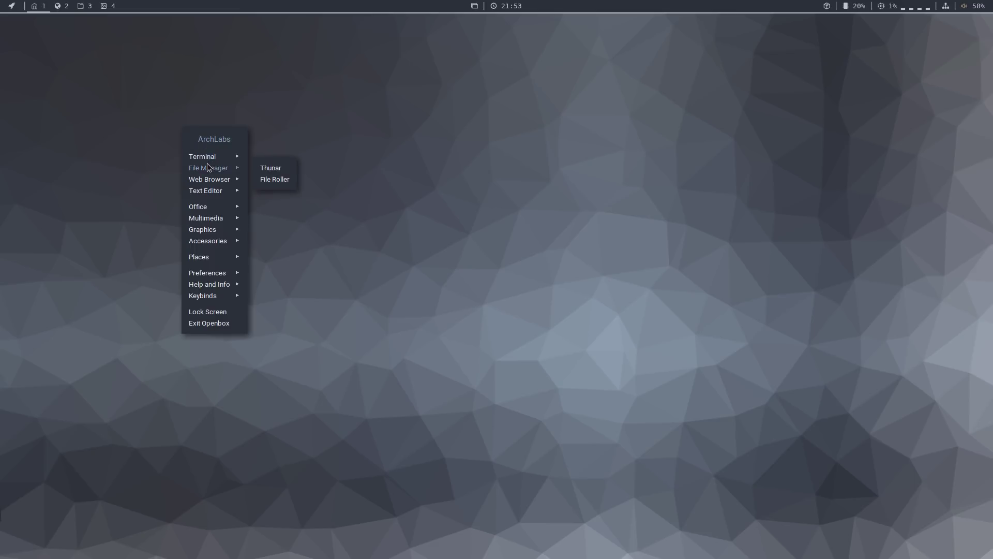
pyautogui.moveTo(203, 184)
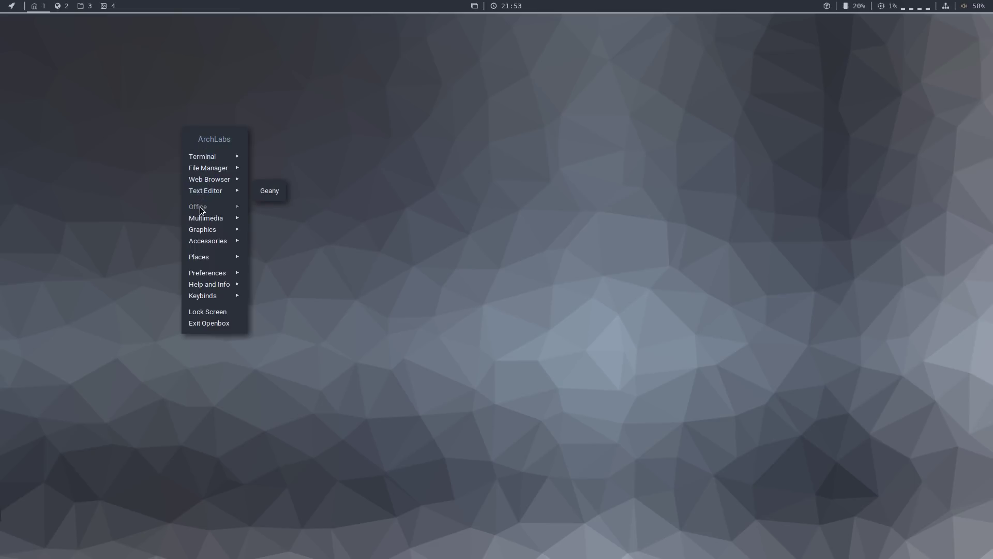
pyautogui.moveTo(197, 220)
pyautogui.moveTo(197, 242)
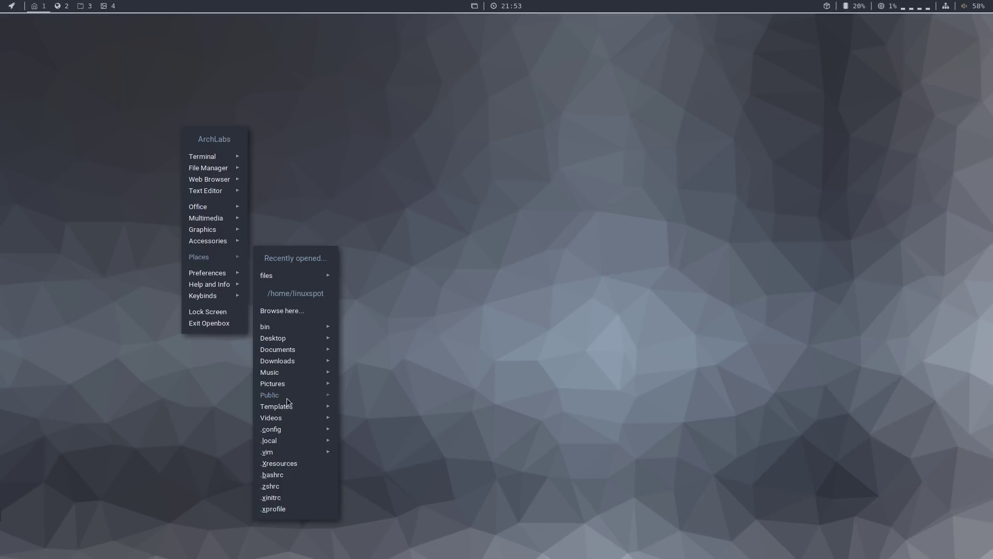
pyautogui.moveTo(295, 348)
pyautogui.click(361, 380)
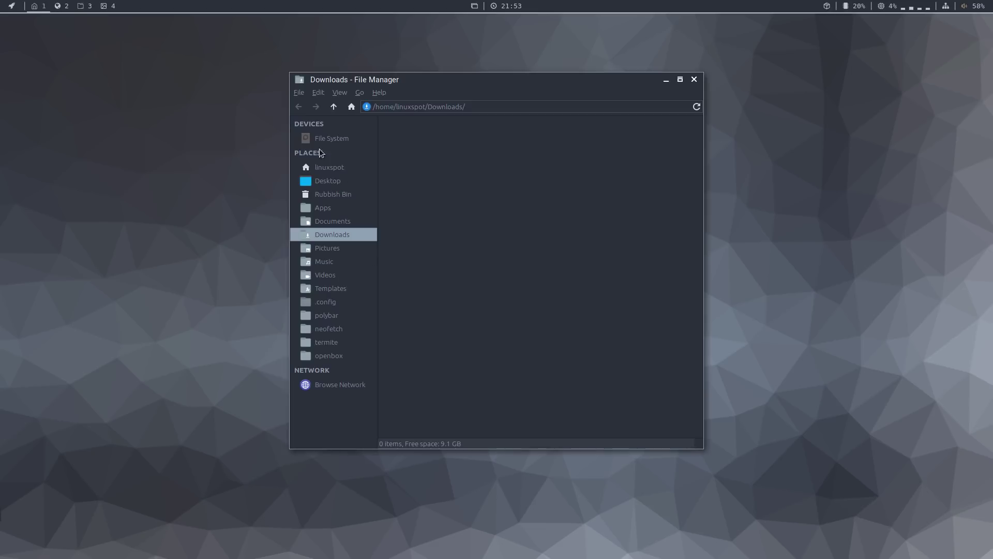
pyautogui.click(695, 80)
pyautogui.click(11, 6)
# - Open the Panel Chooser from the desktop root menu's Preferences > Settings
pyautogui.rightClick(207, 216)
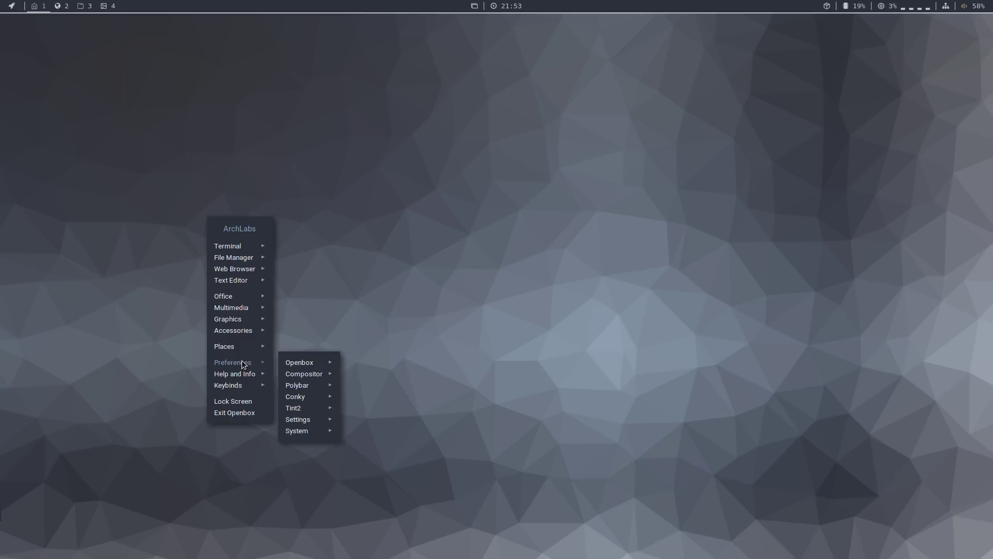
pyautogui.moveTo(241, 325)
pyautogui.moveTo(222, 363)
pyautogui.moveTo(298, 367)
pyautogui.moveTo(307, 419)
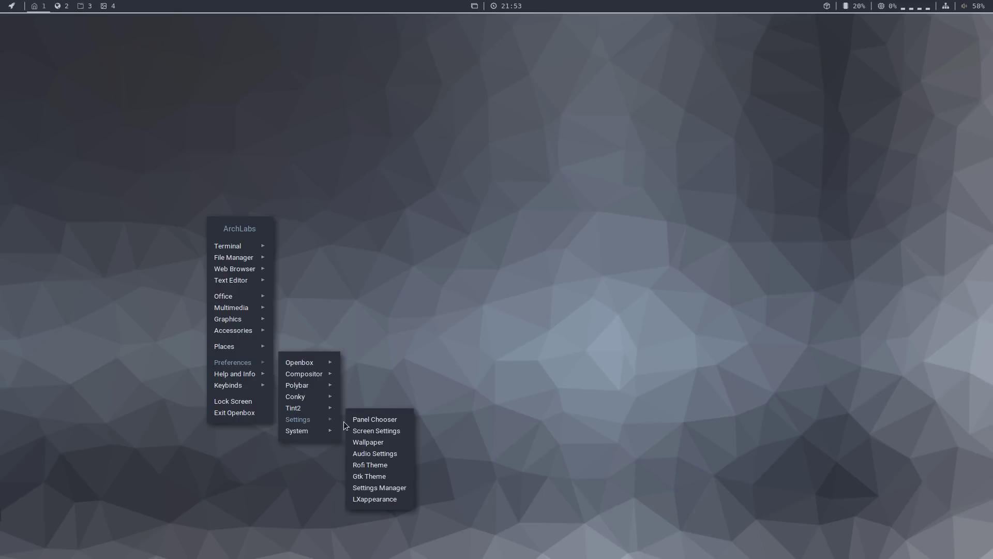
pyautogui.click(387, 420)
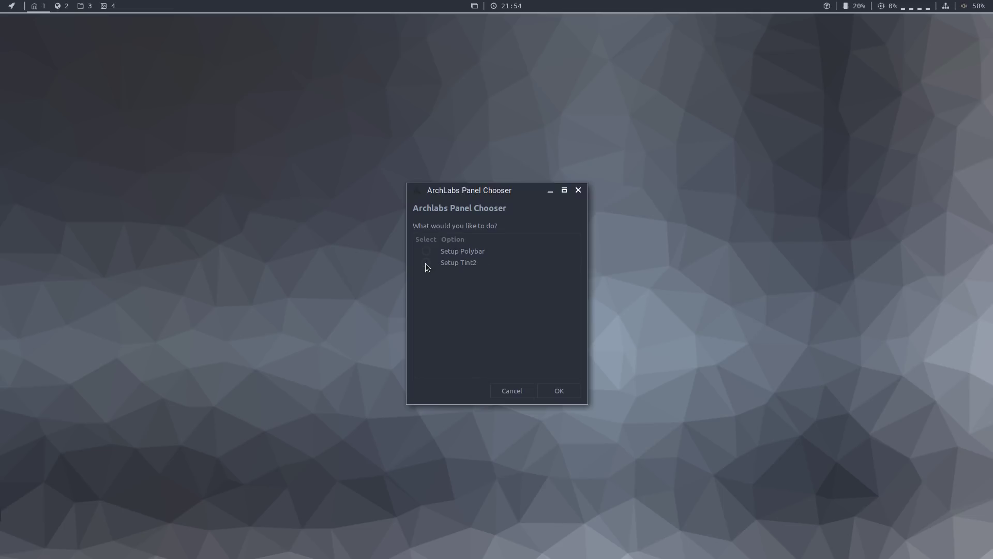
# - Set up Tint2 as the panel and check that its launcher menu opens and closes
pyautogui.click(548, 392)
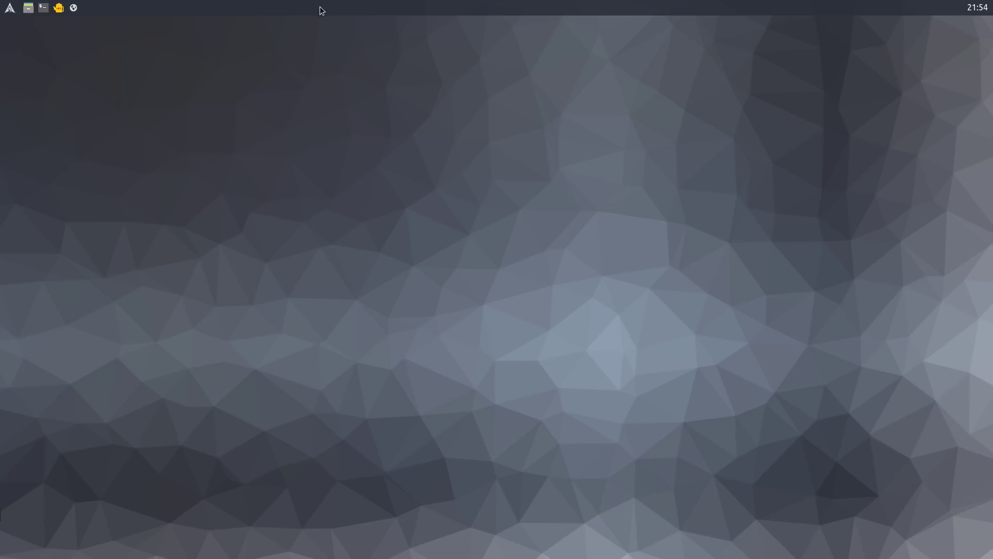
pyautogui.click(9, 7)
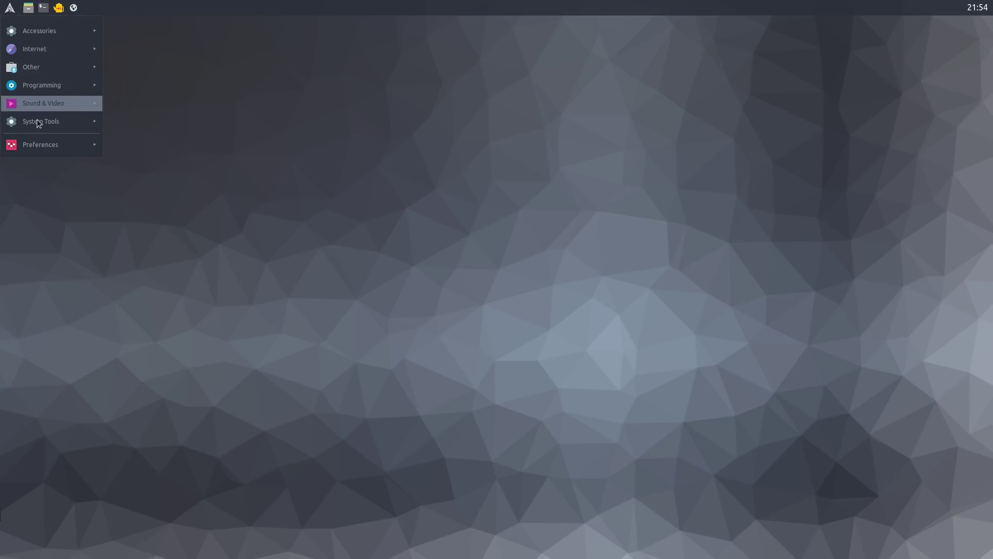
pyautogui.click(364, 121)
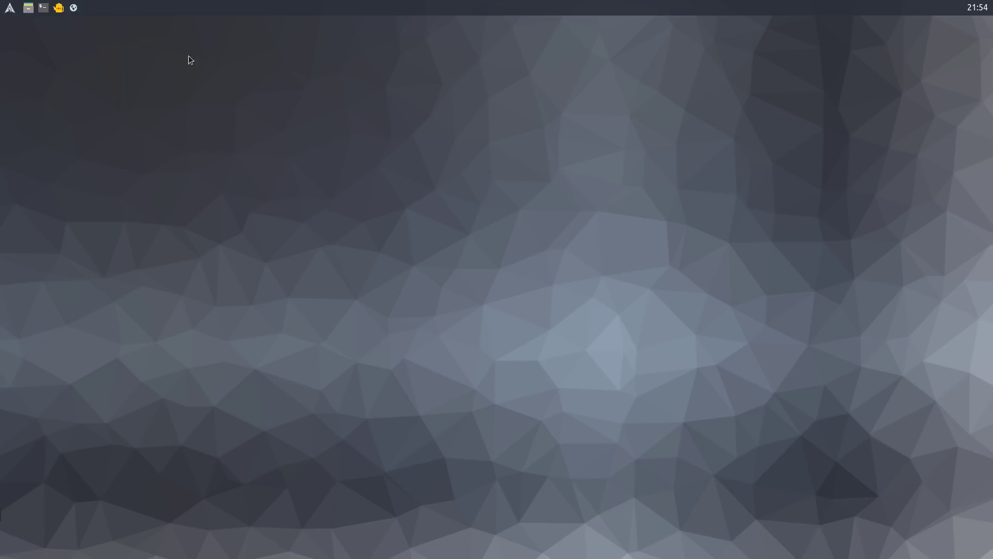
pyautogui.rightClick(209, 176)
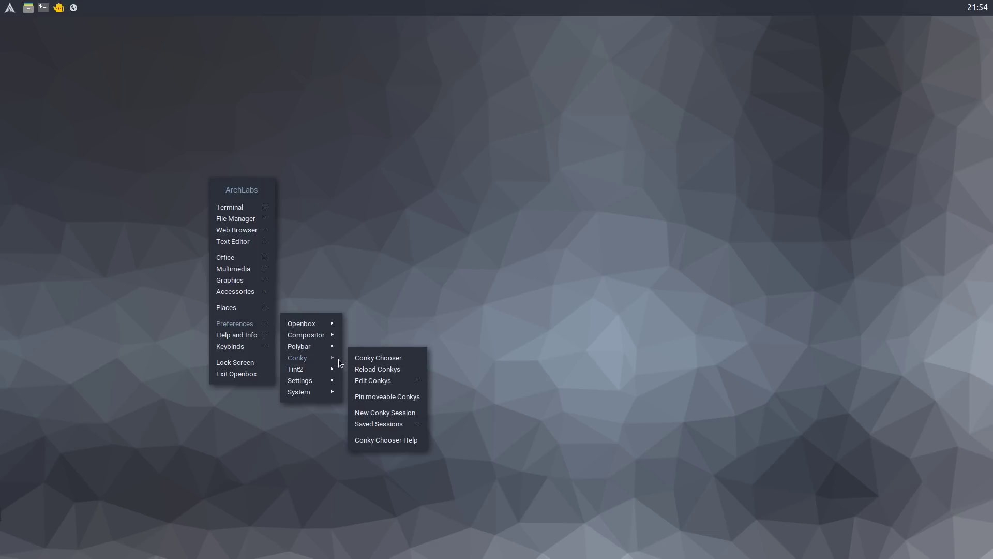
# - Keep ArchLabs.conkyrc ticked in the Conky Chooser and confirm to show the conky widget
pyautogui.click(366, 359)
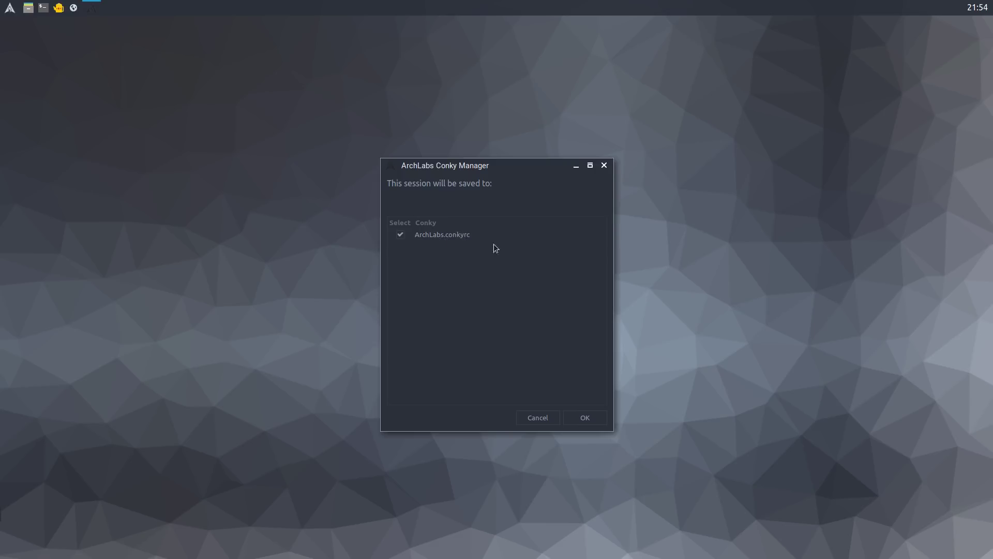
pyautogui.click(583, 422)
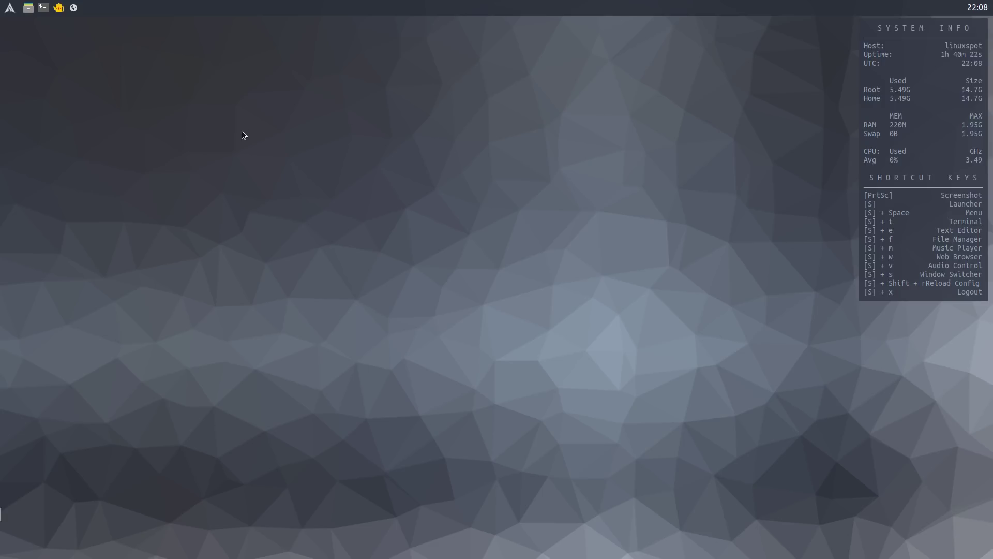
# - Open a maximised Termite with enlarged text and list completions for 'pacm'
pyautogui.rightClick(242, 131)
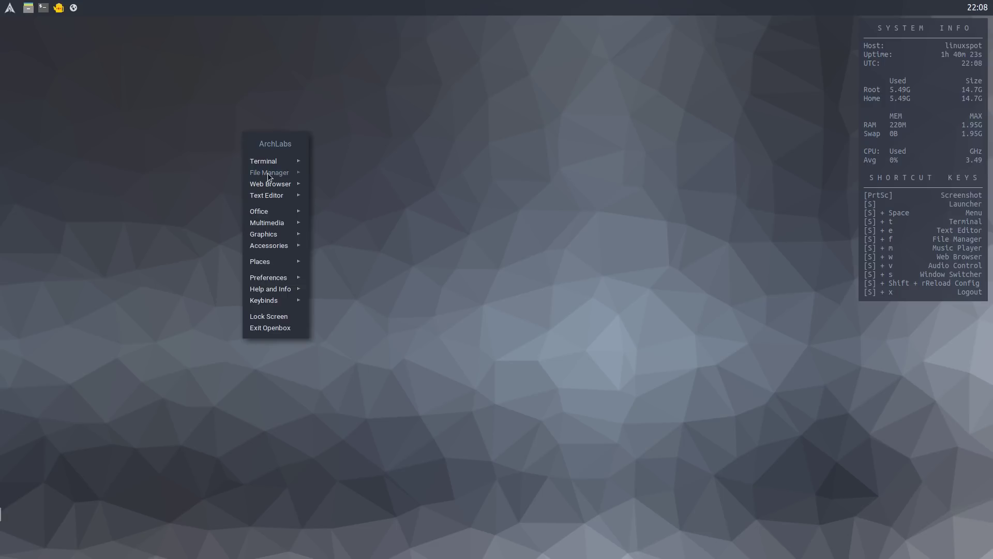
pyautogui.moveTo(279, 162)
pyautogui.click(323, 162)
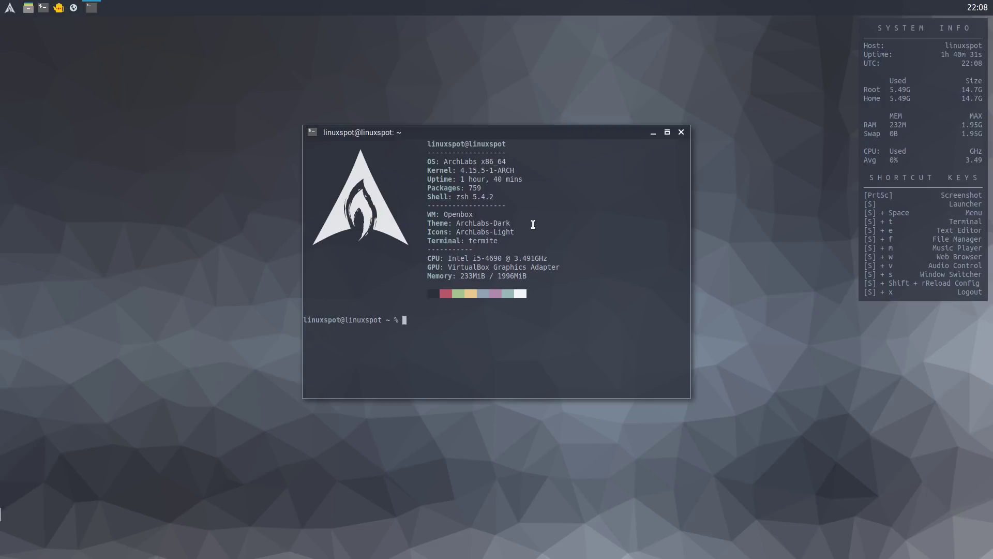
pyautogui.hotkey('ctrl', '+')
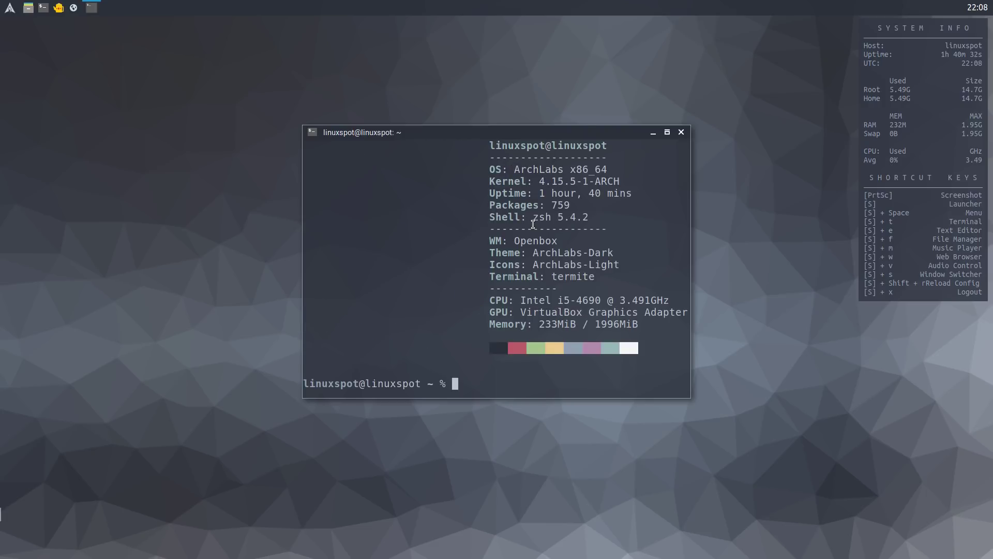
pyautogui.click(667, 132)
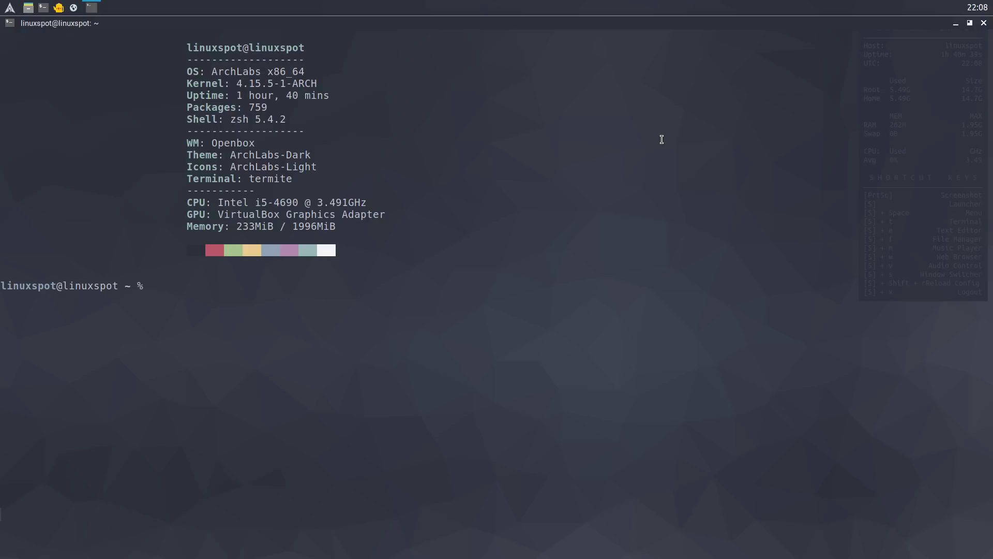
pyautogui.write('pacm')
pyautogui.press('Tab')
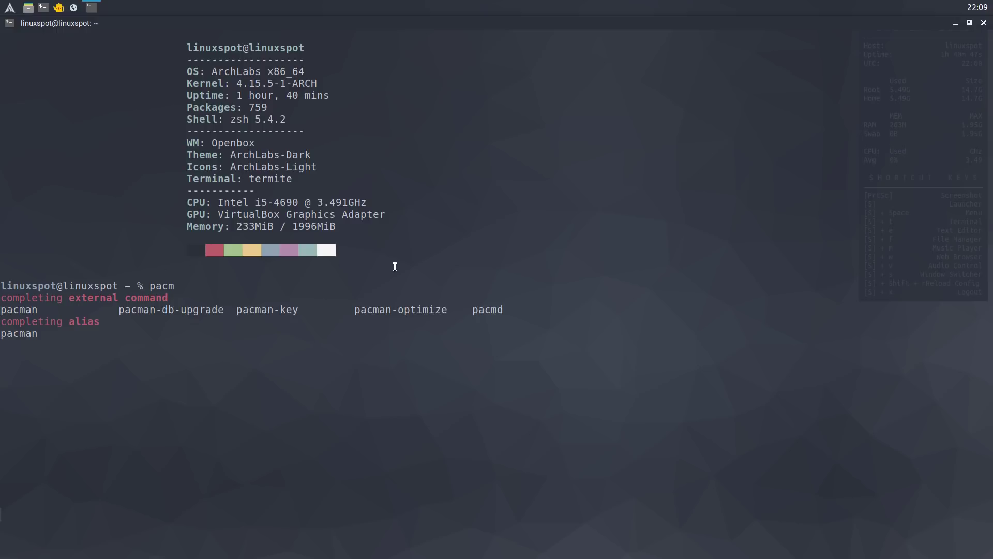
# - Run the full system update with pacman -Syu, entering the sudo password
pyautogui.write('an -Syu')
pyautogui.press('Return')
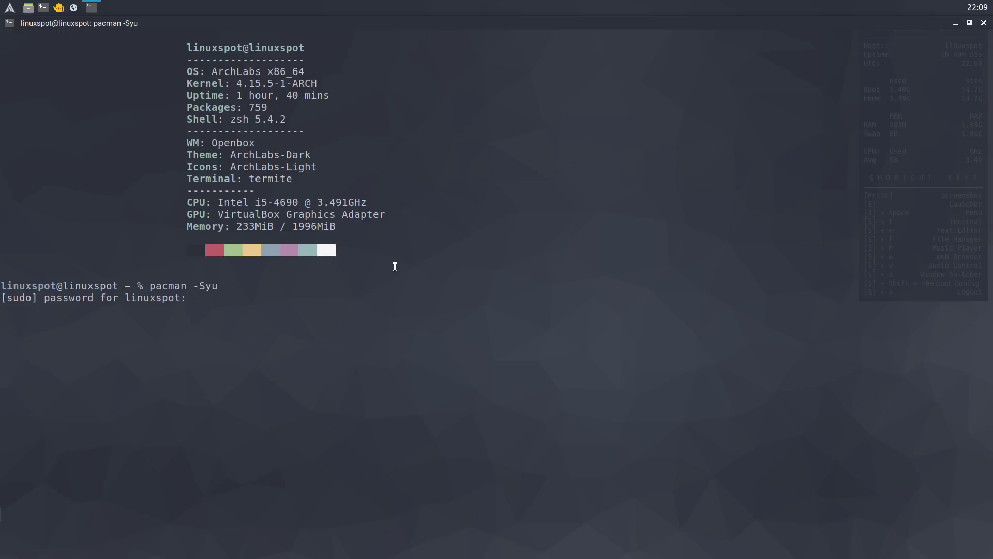
pyautogui.press('Return')
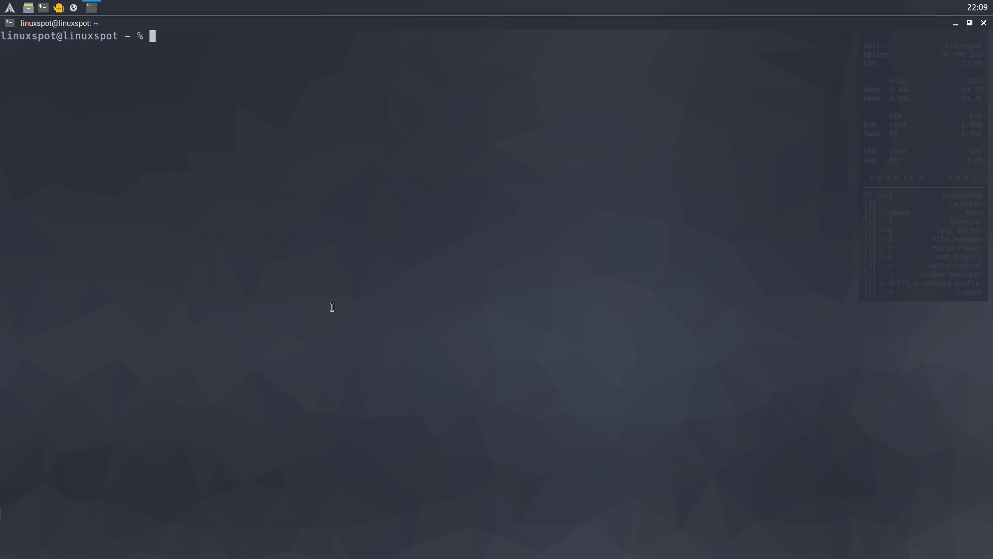
# - Run sudo ./spectre-meltdown-checker.sh from the spectre-meltdown-checker folder on a cleared screen
pyautogui.write('cd spectre-meltdown-checker/')
pyautogui.press('Return')
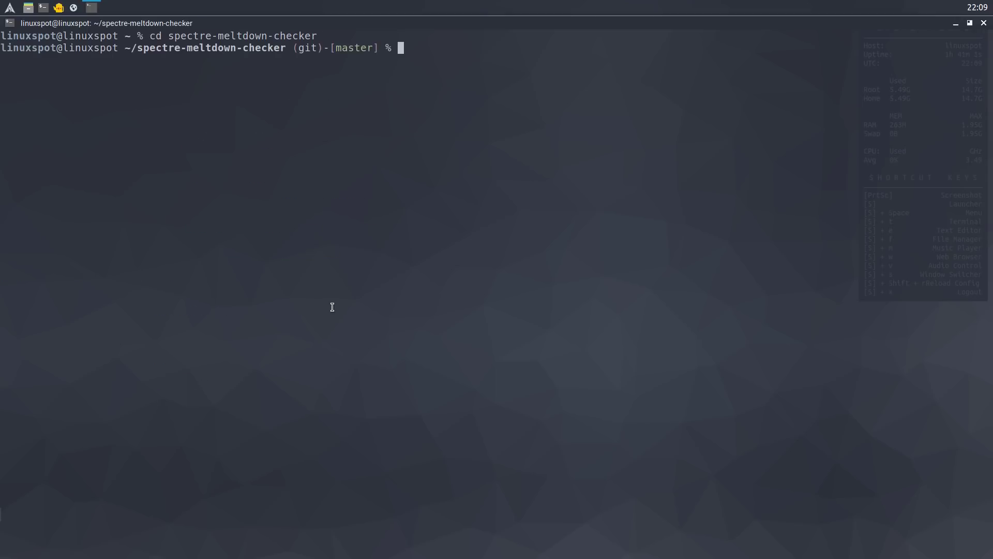
pyautogui.hotkey('ctrl', 'l')
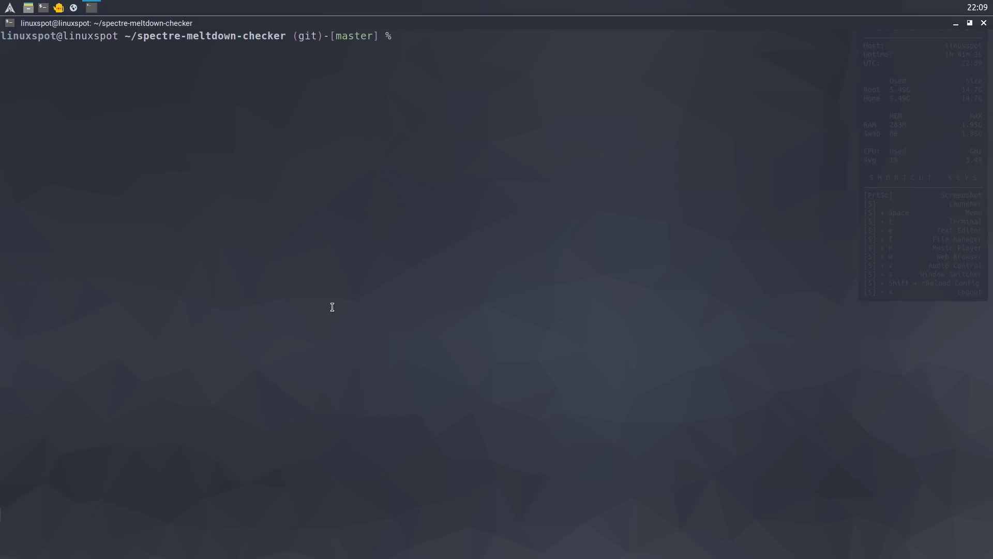
pyautogui.write('sudo ./spectre-meltdown-checker.sh')
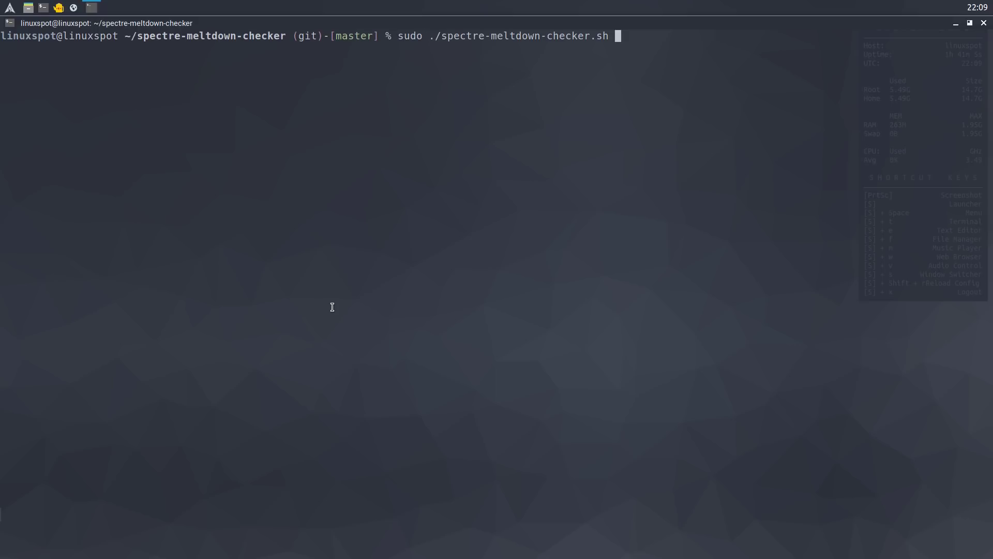
pyautogui.press('Return')
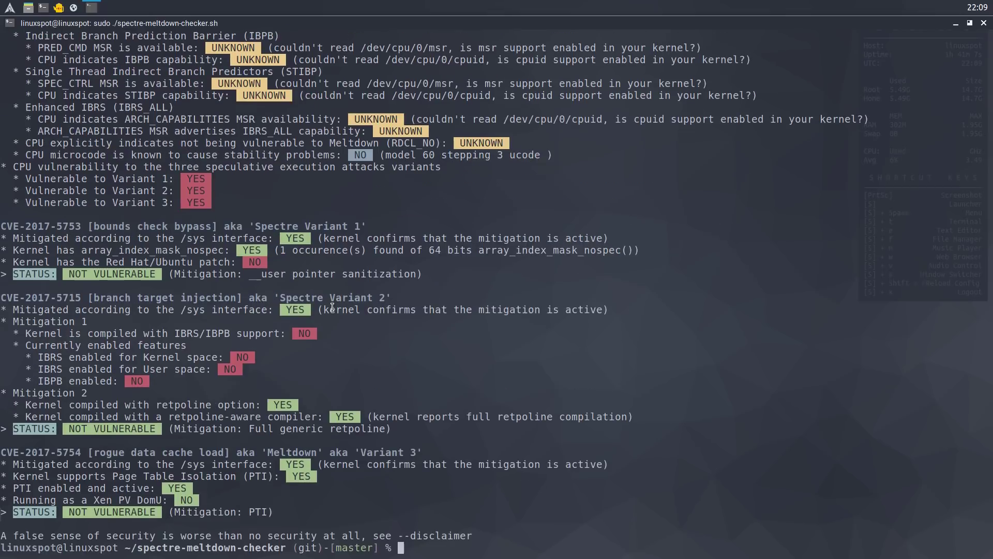